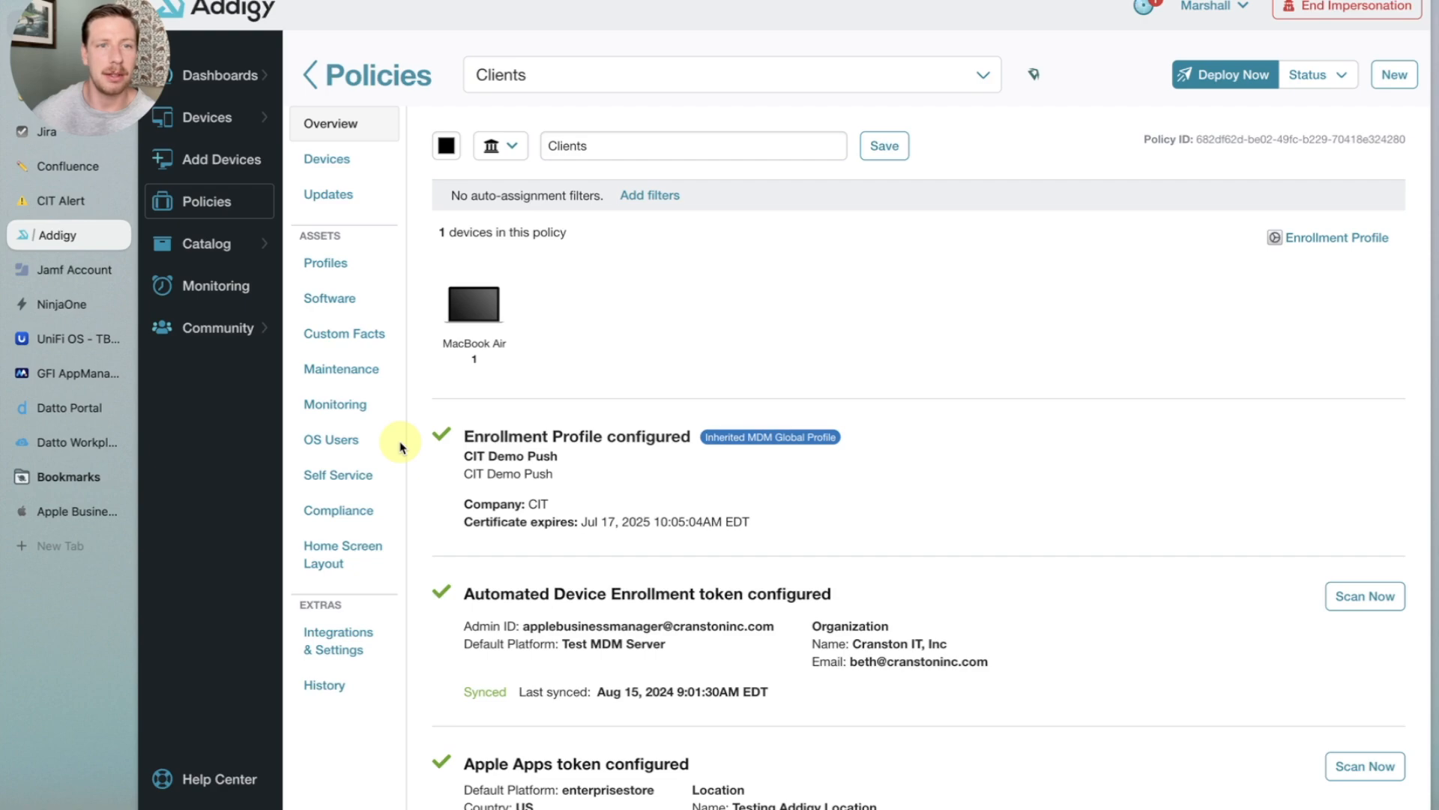
- Review the Clients policy's macOS system update settings
left_click(330, 195)
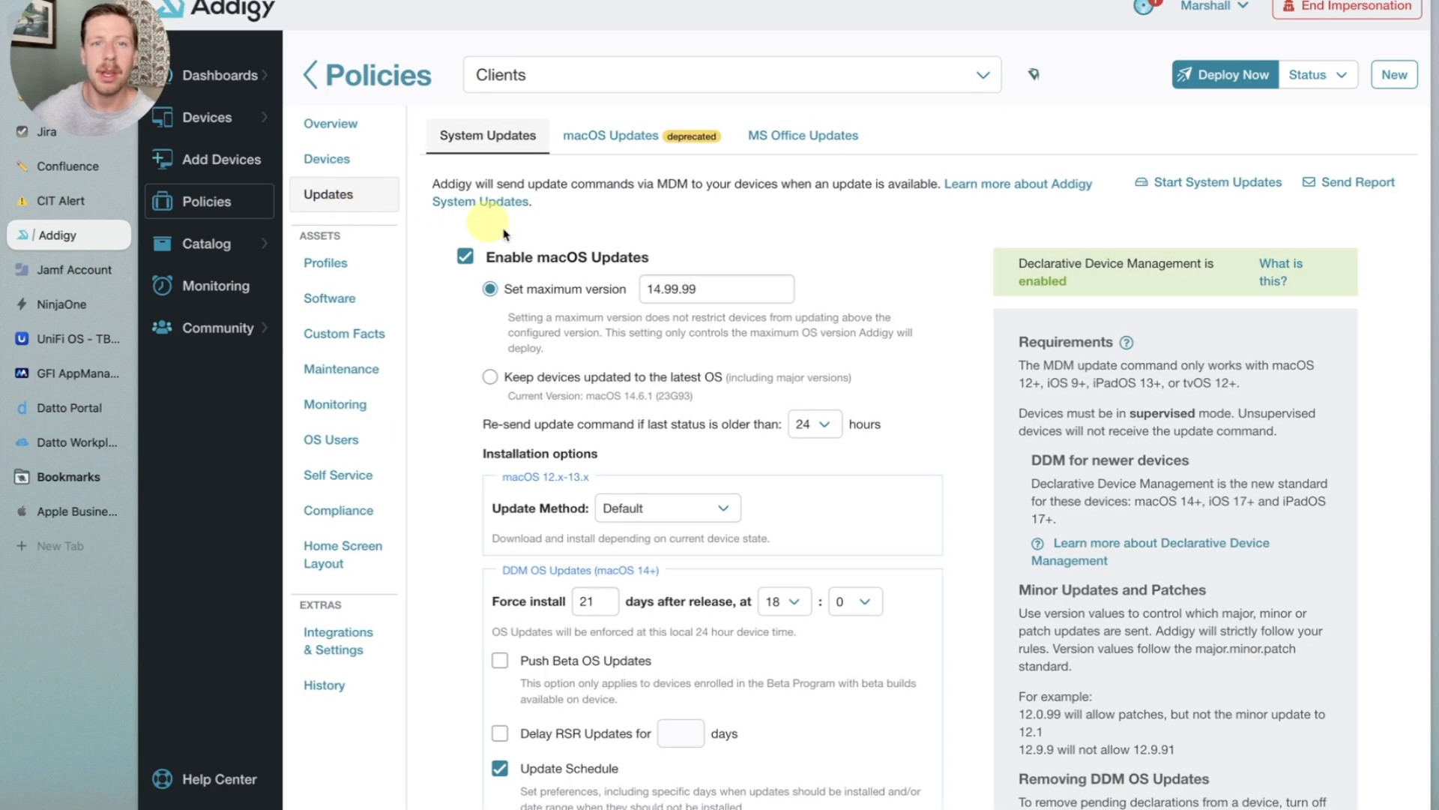
scroll(484, 223, "down", 3)
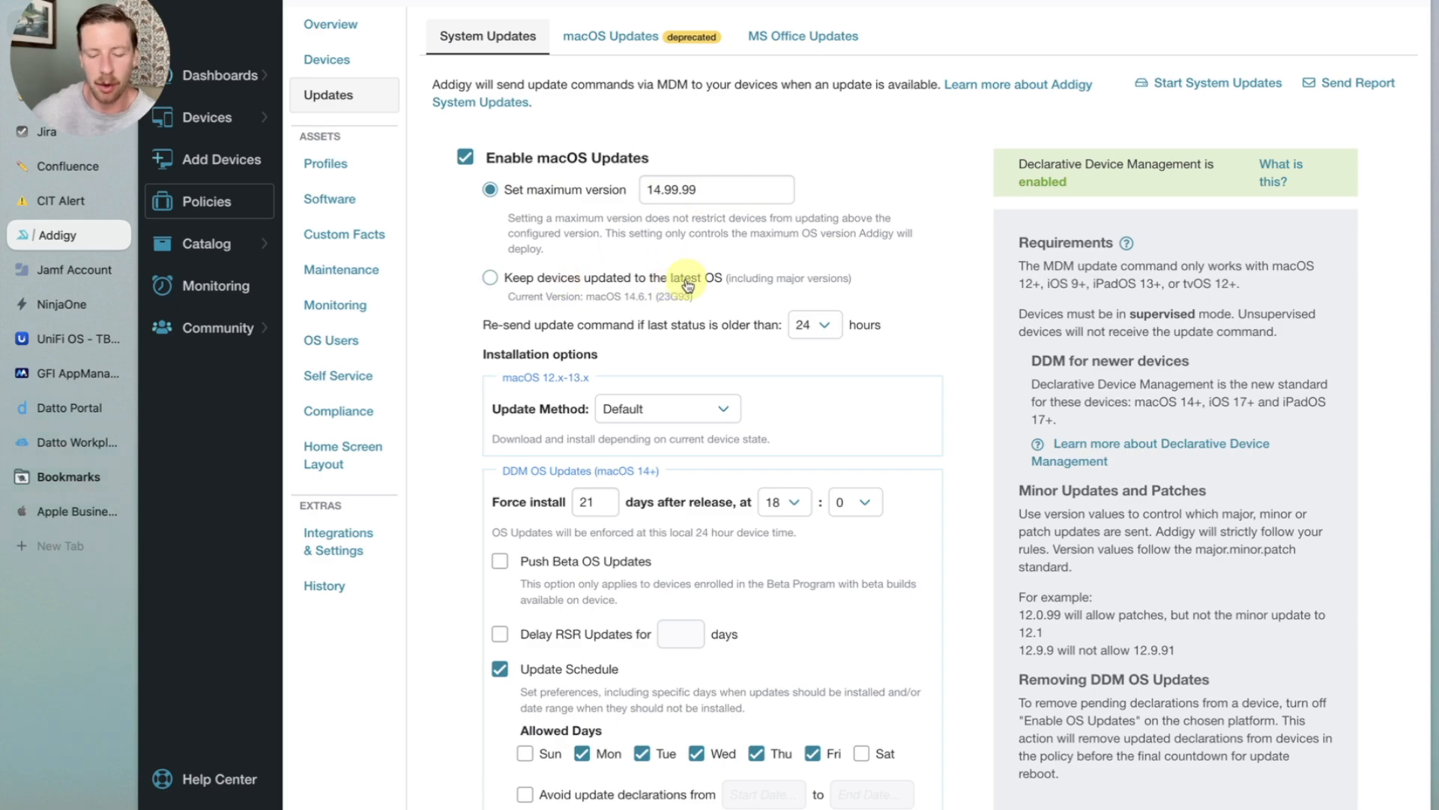
scroll(637, 282, "up", 2)
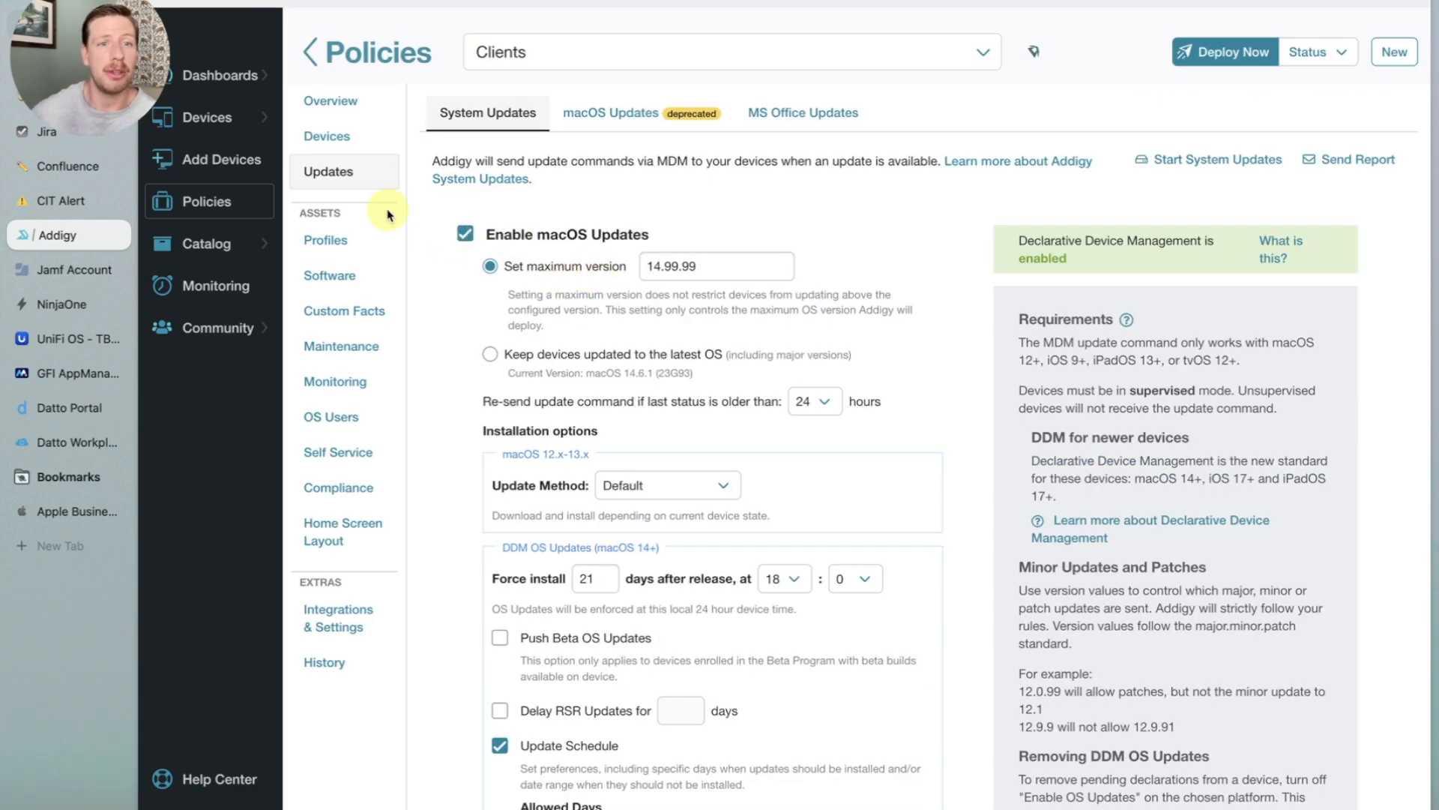
- Start a new Restrictions MDM profile from the catalog
mouse_move(225, 243)
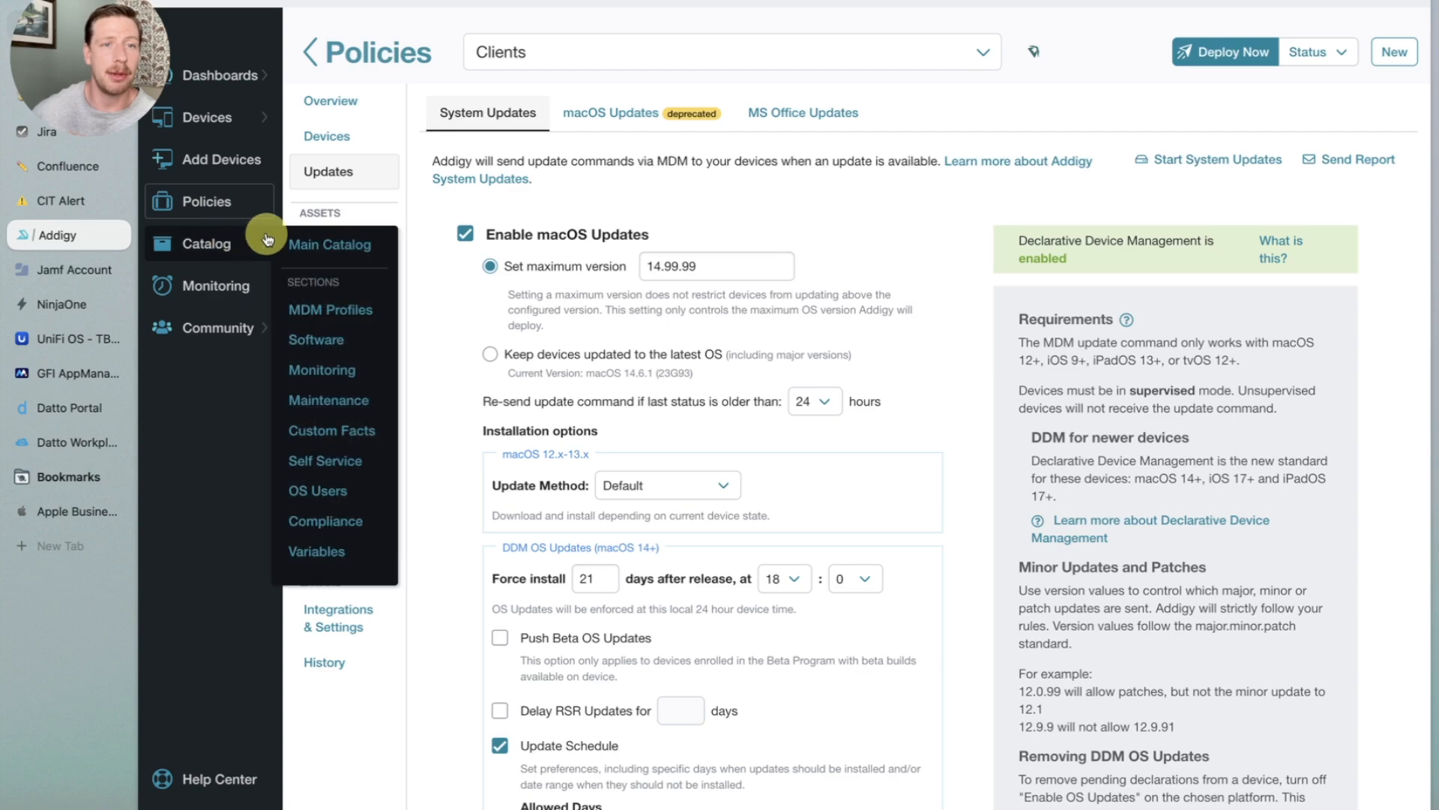
left_click(341, 311)
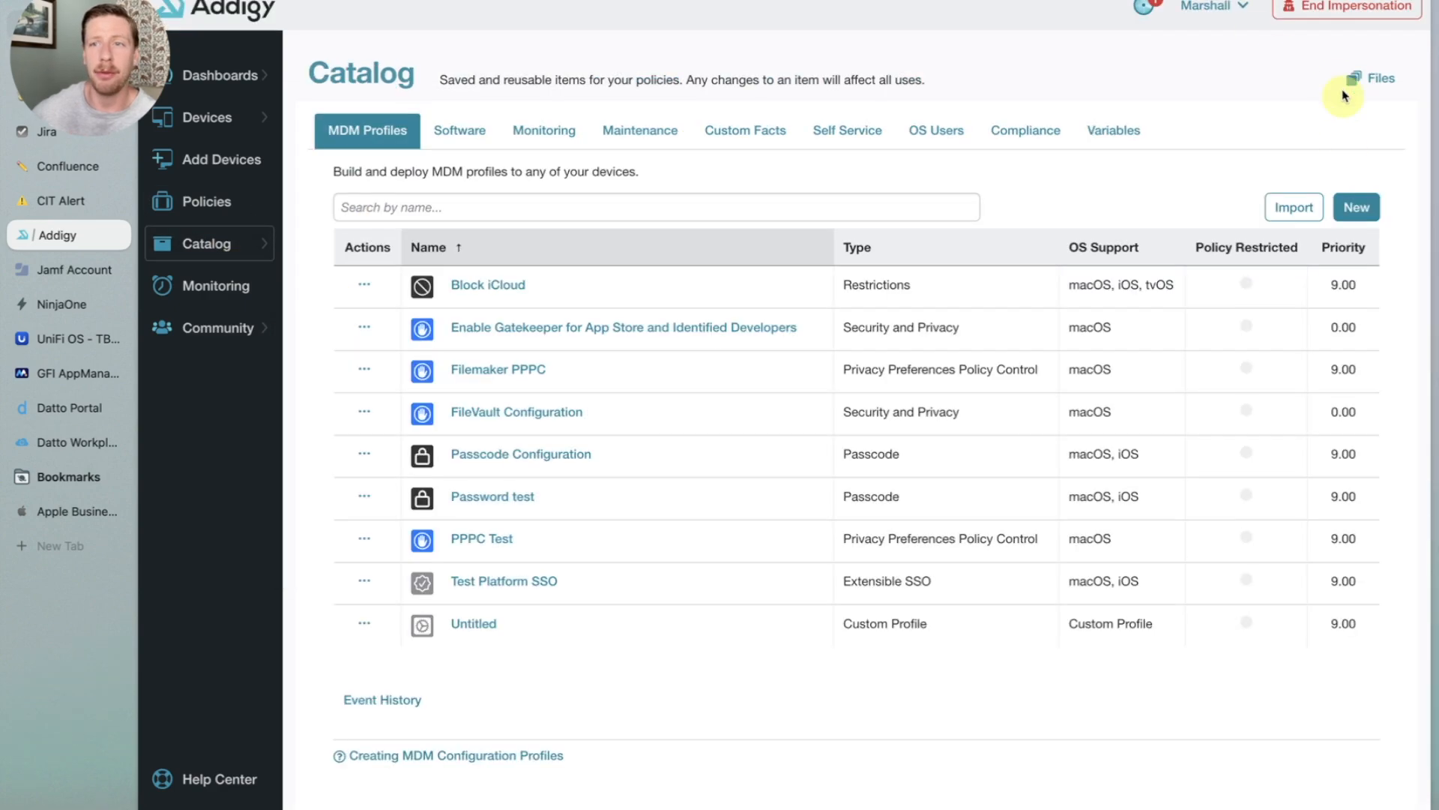
left_click(1355, 205)
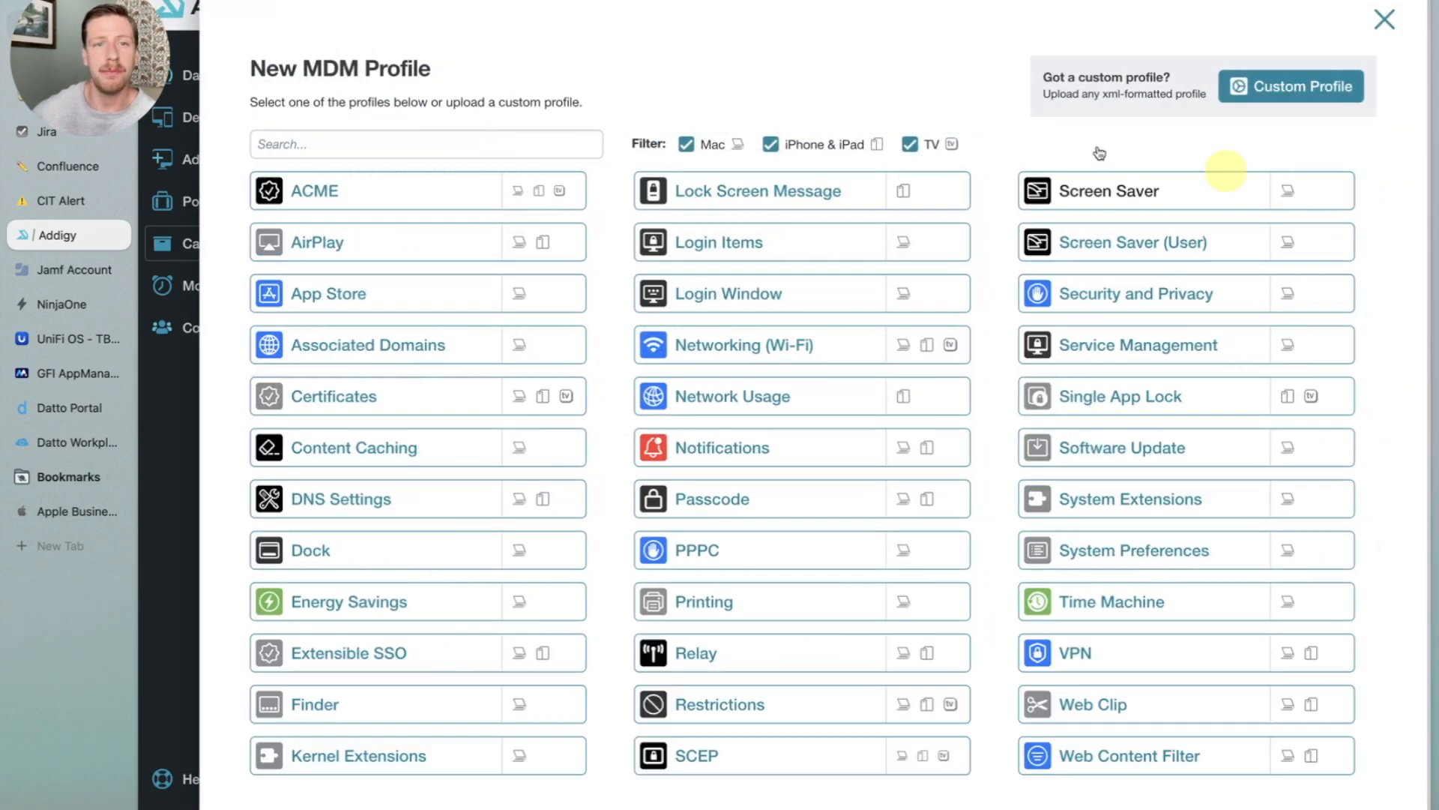
left_click(477, 136)
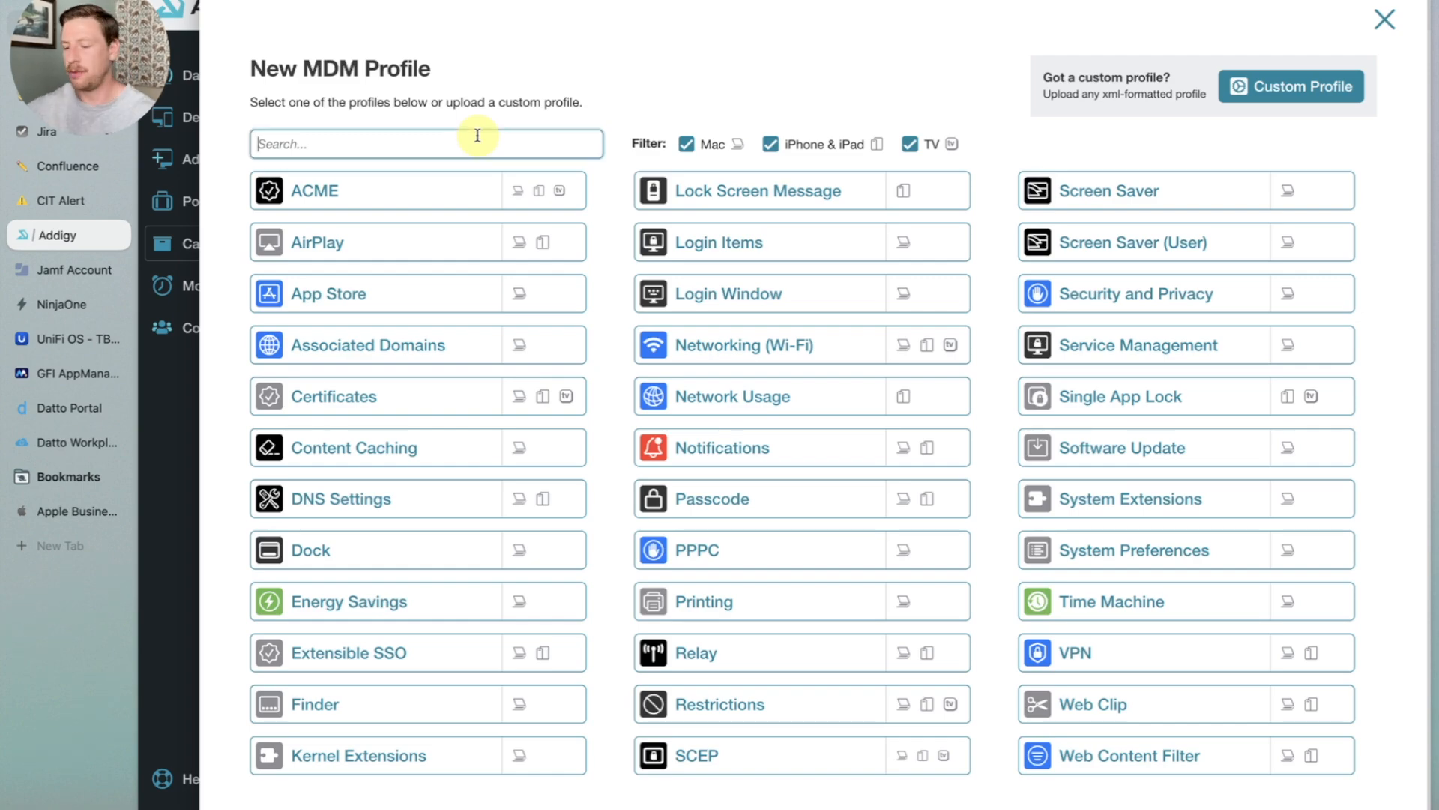
type("res")
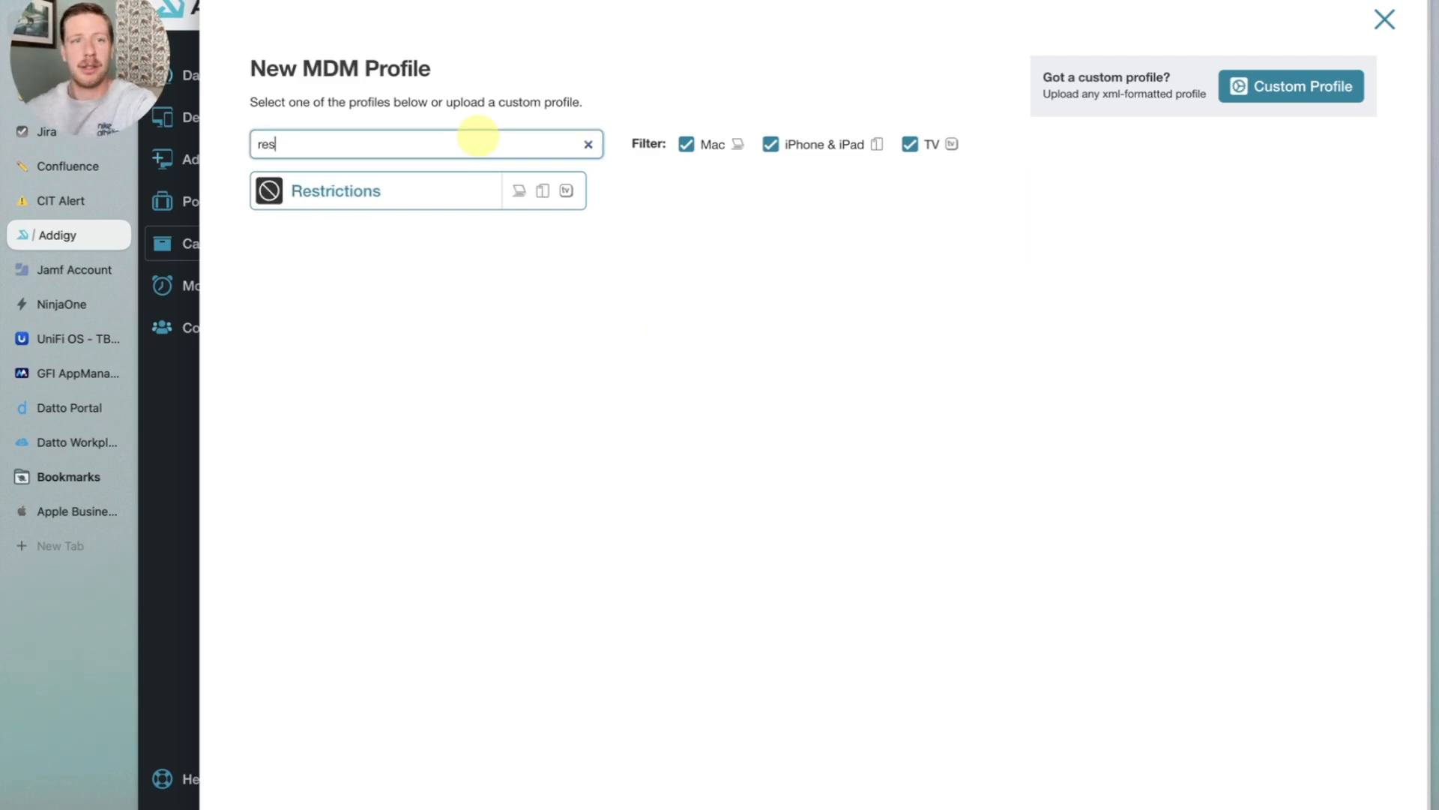
left_click(428, 189)
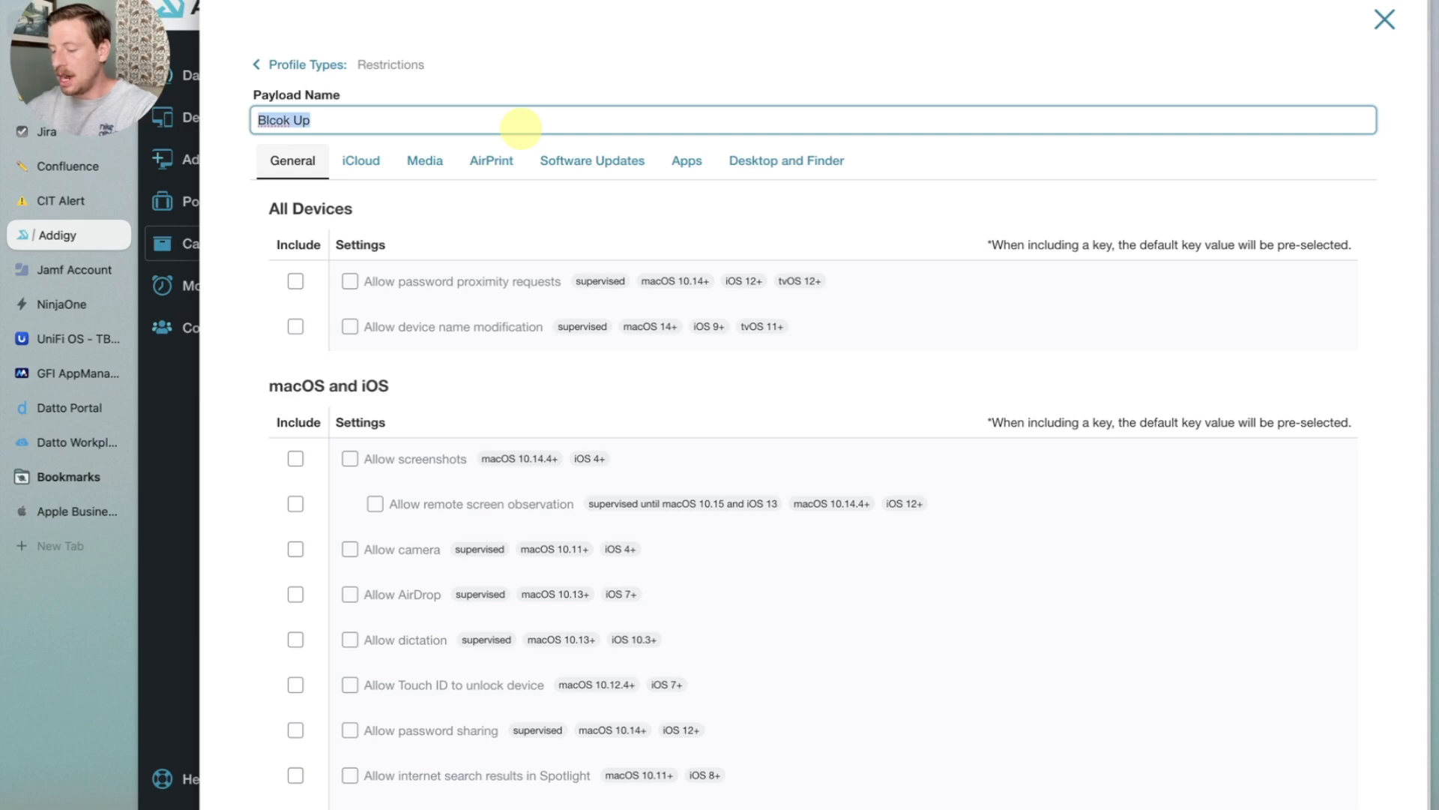
- Name the payload Block Updates 90 days
type("Block Updates")
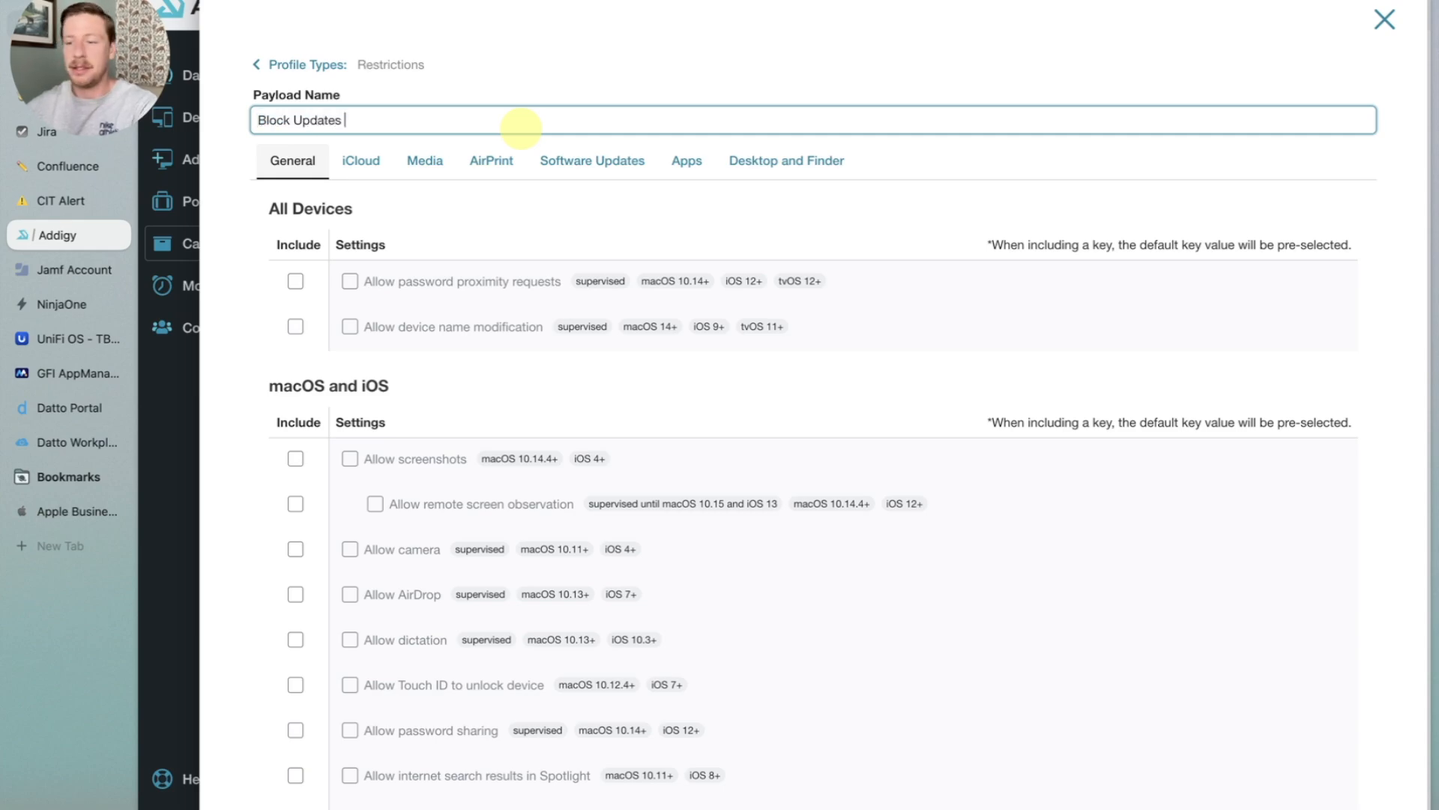
type(" - 90 days")
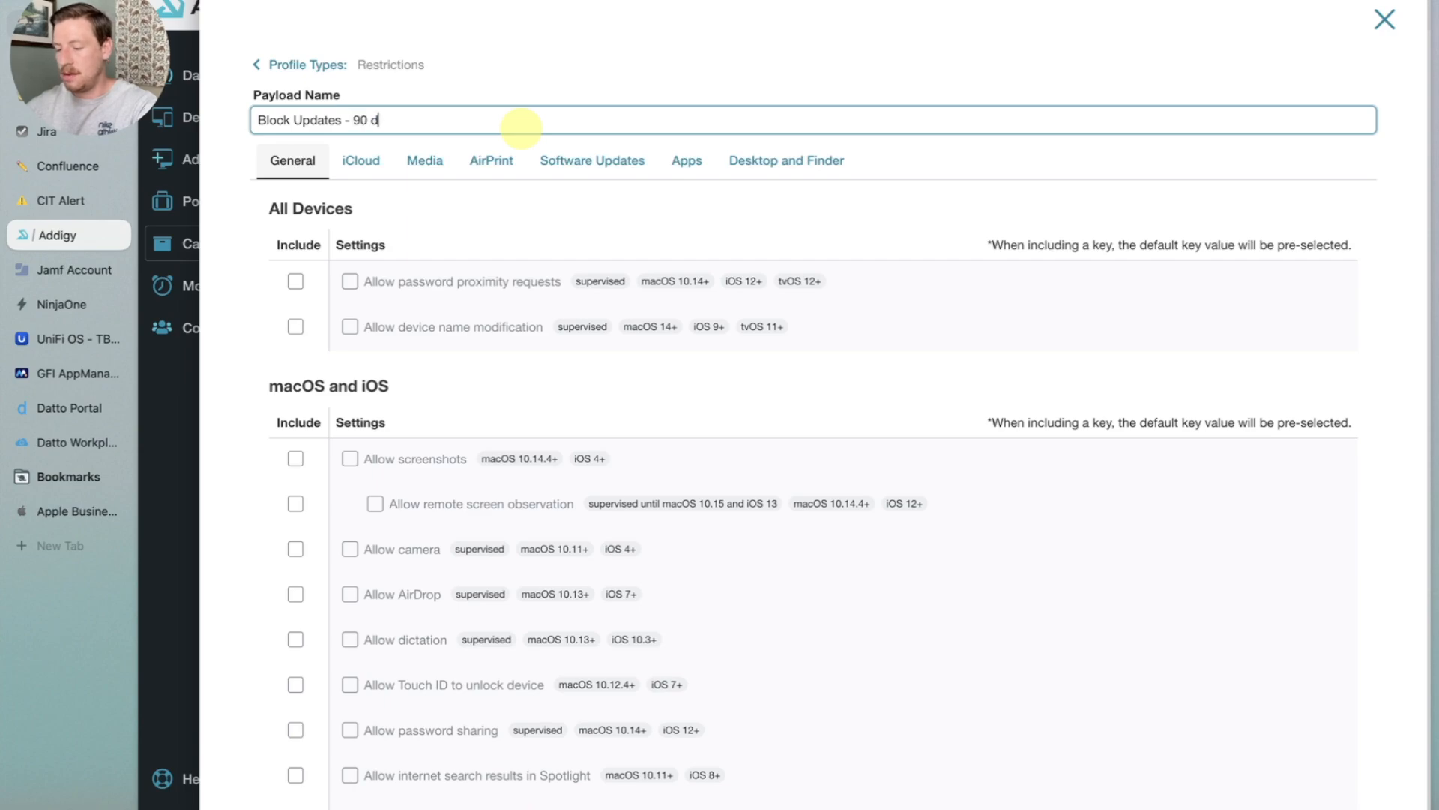
left_click(349, 122)
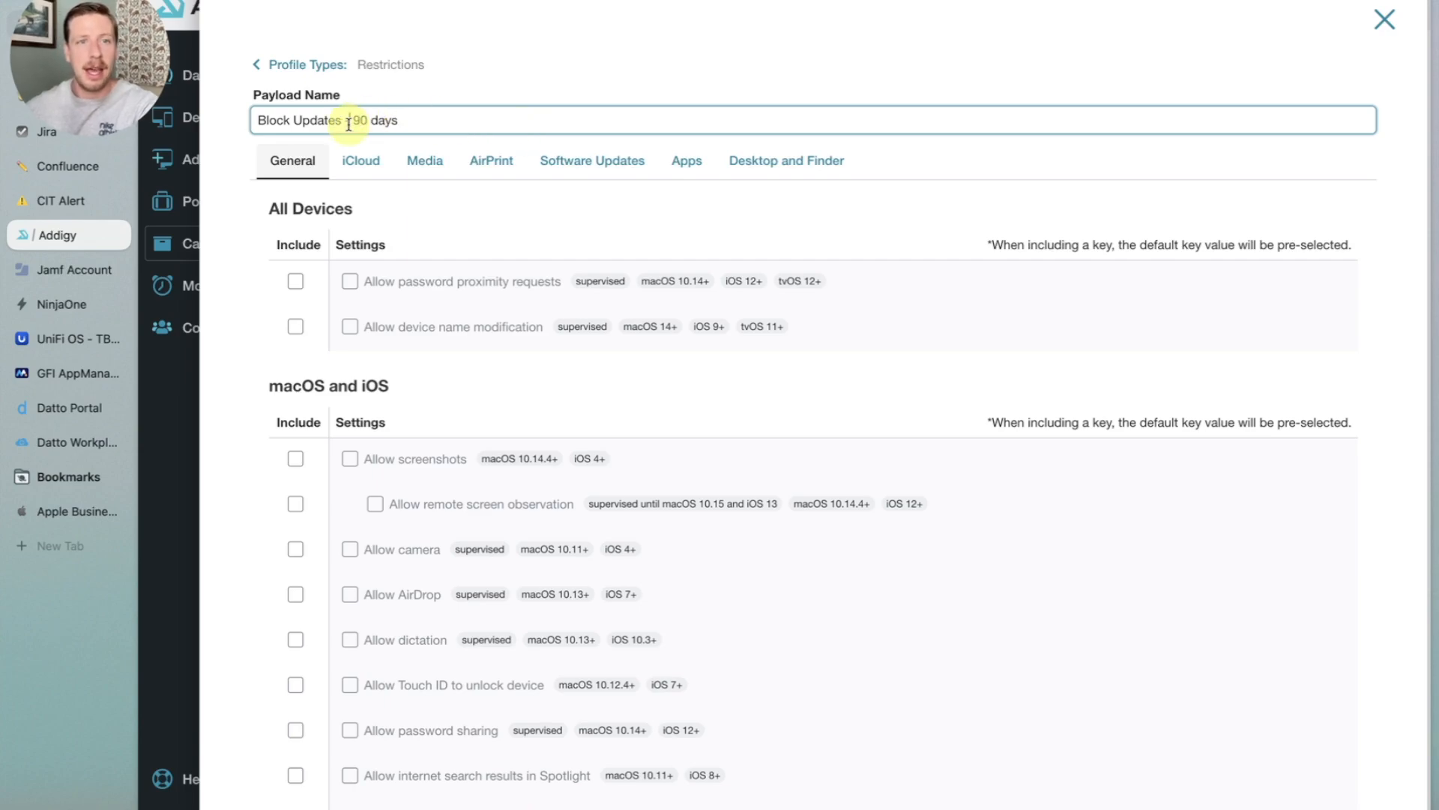
key("BackSpace")
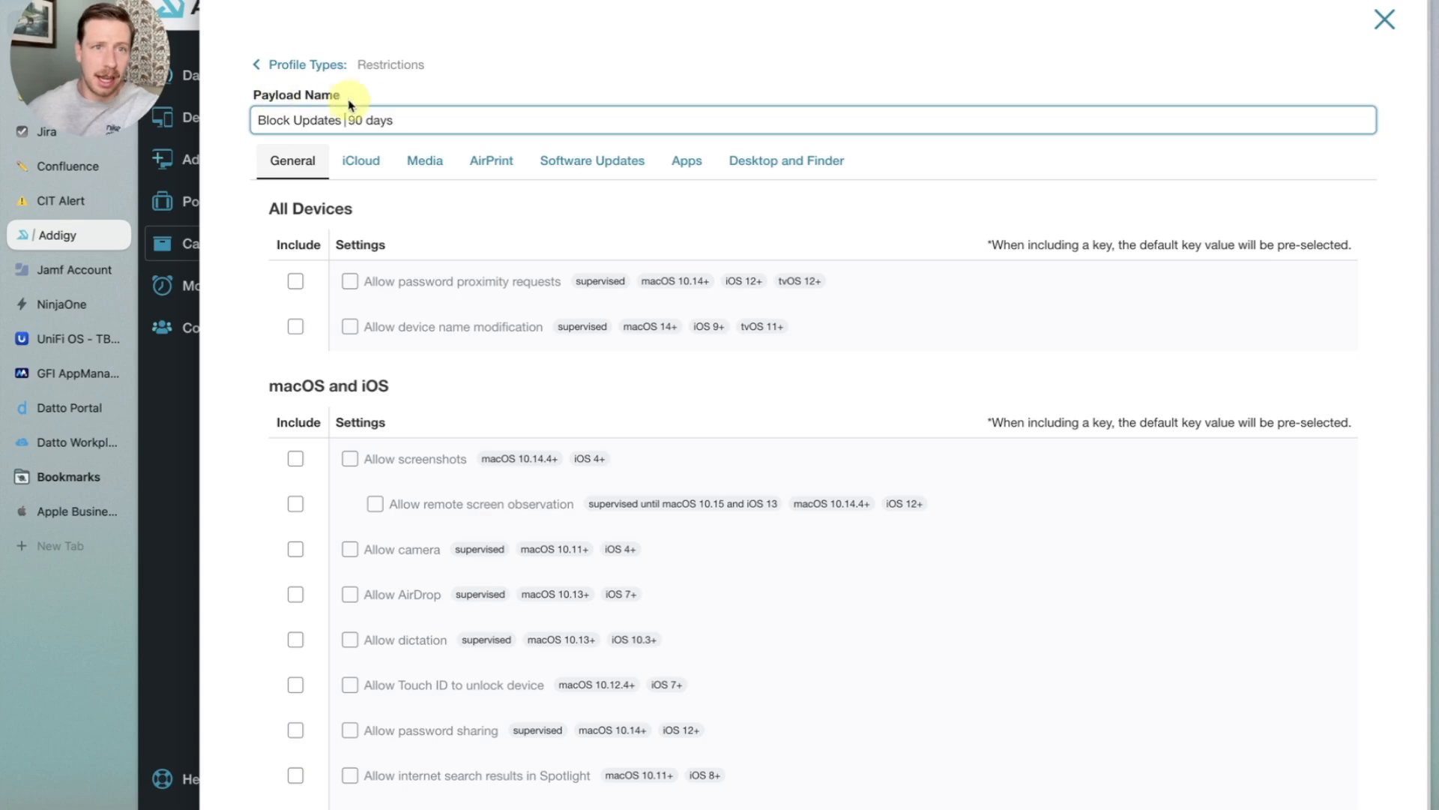
- In the software update restrictions, include and enable delaying user visibility of software updates
left_click(564, 174)
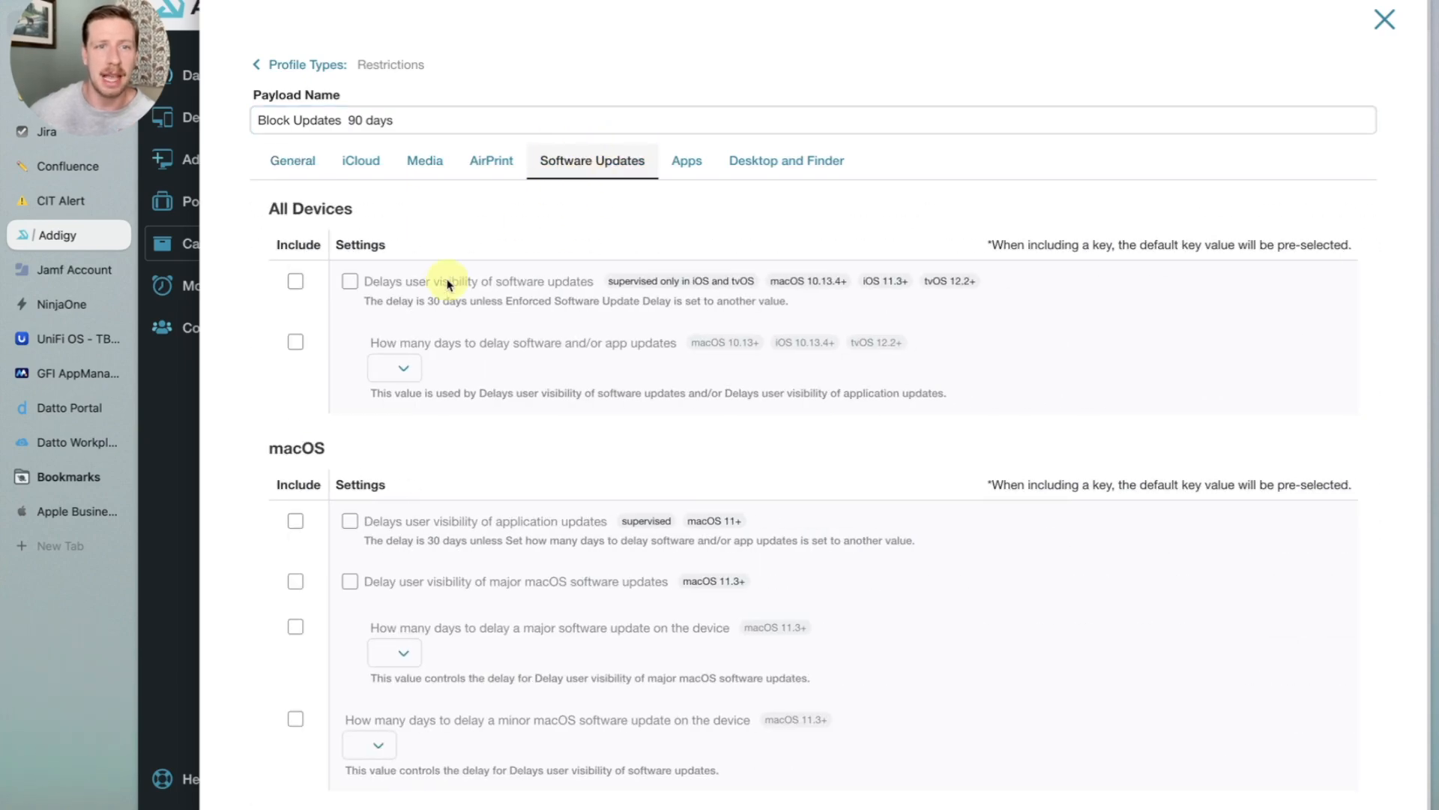
scroll(441, 285, "down", 1)
scroll(441, 288, "down", 2)
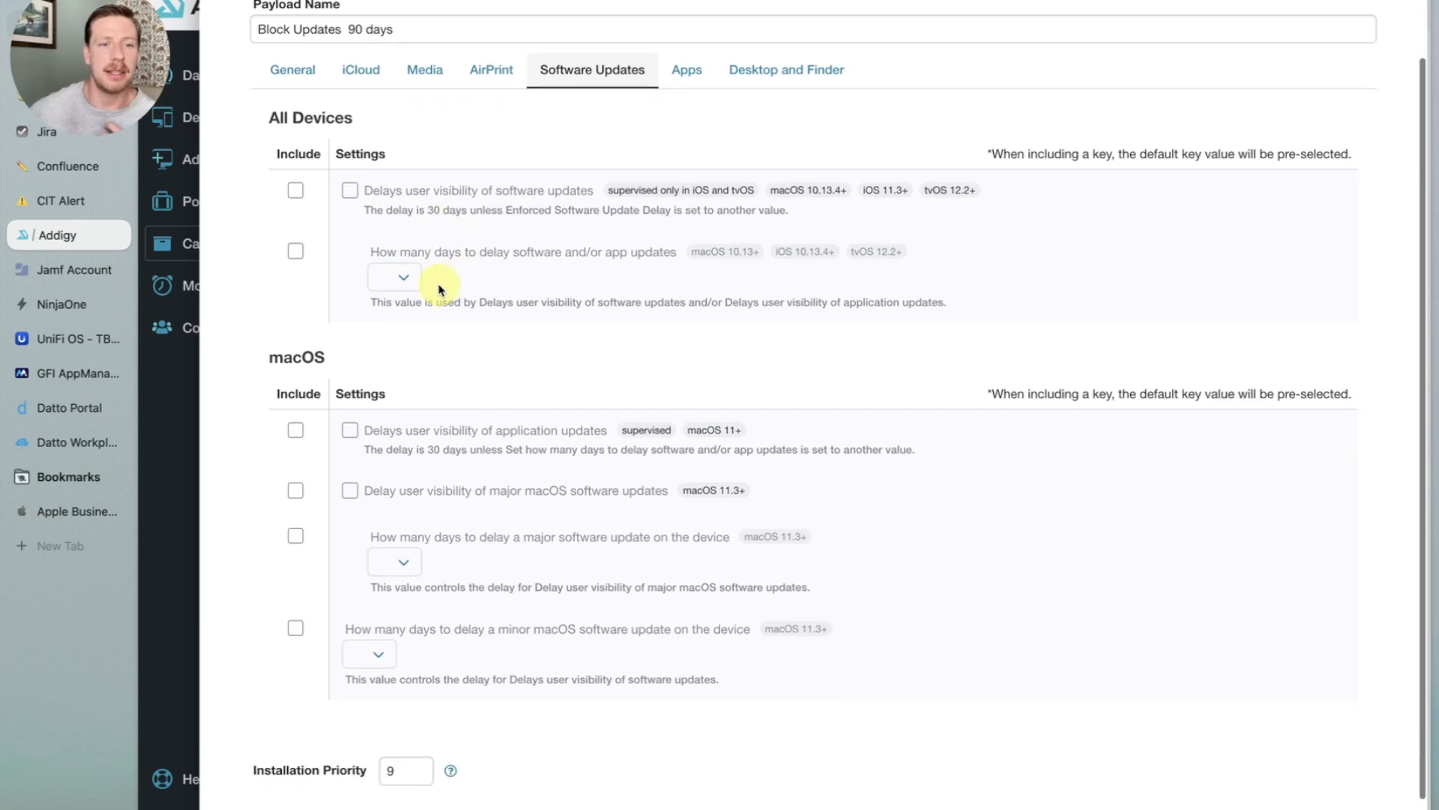
left_click(295, 190)
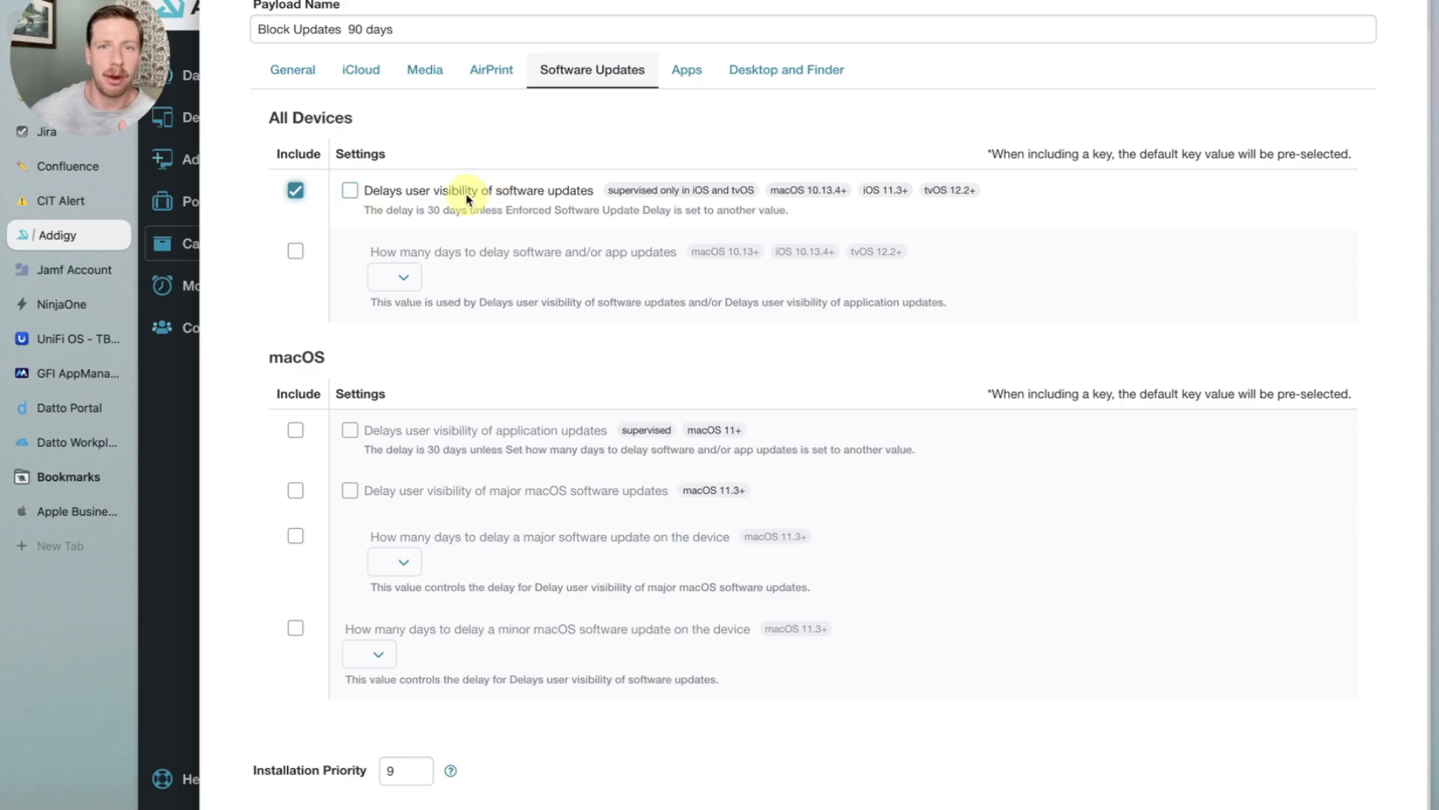
left_click(439, 195)
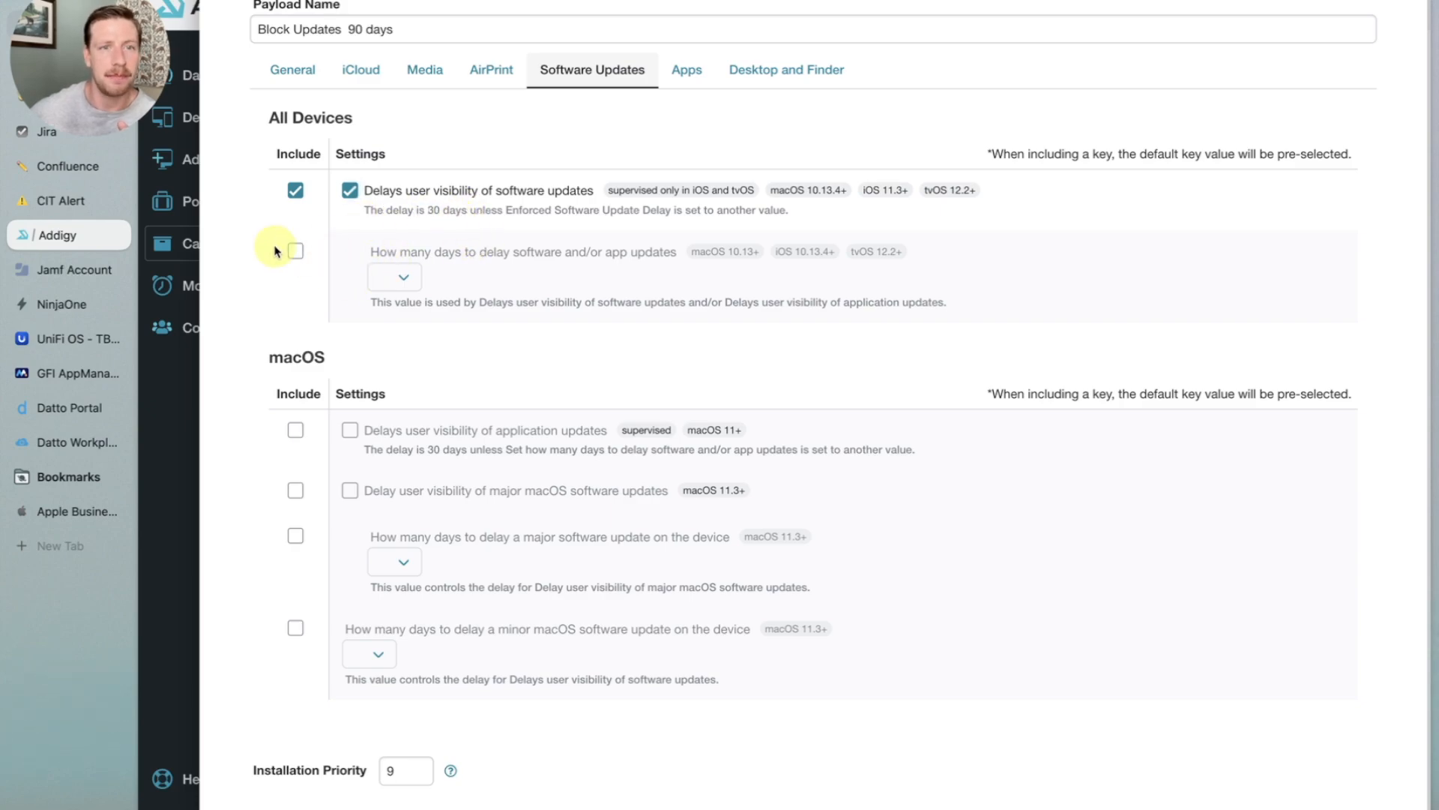
- Include the software and app update delay setting and set it to 90 days
left_click(292, 253)
left_click(384, 275)
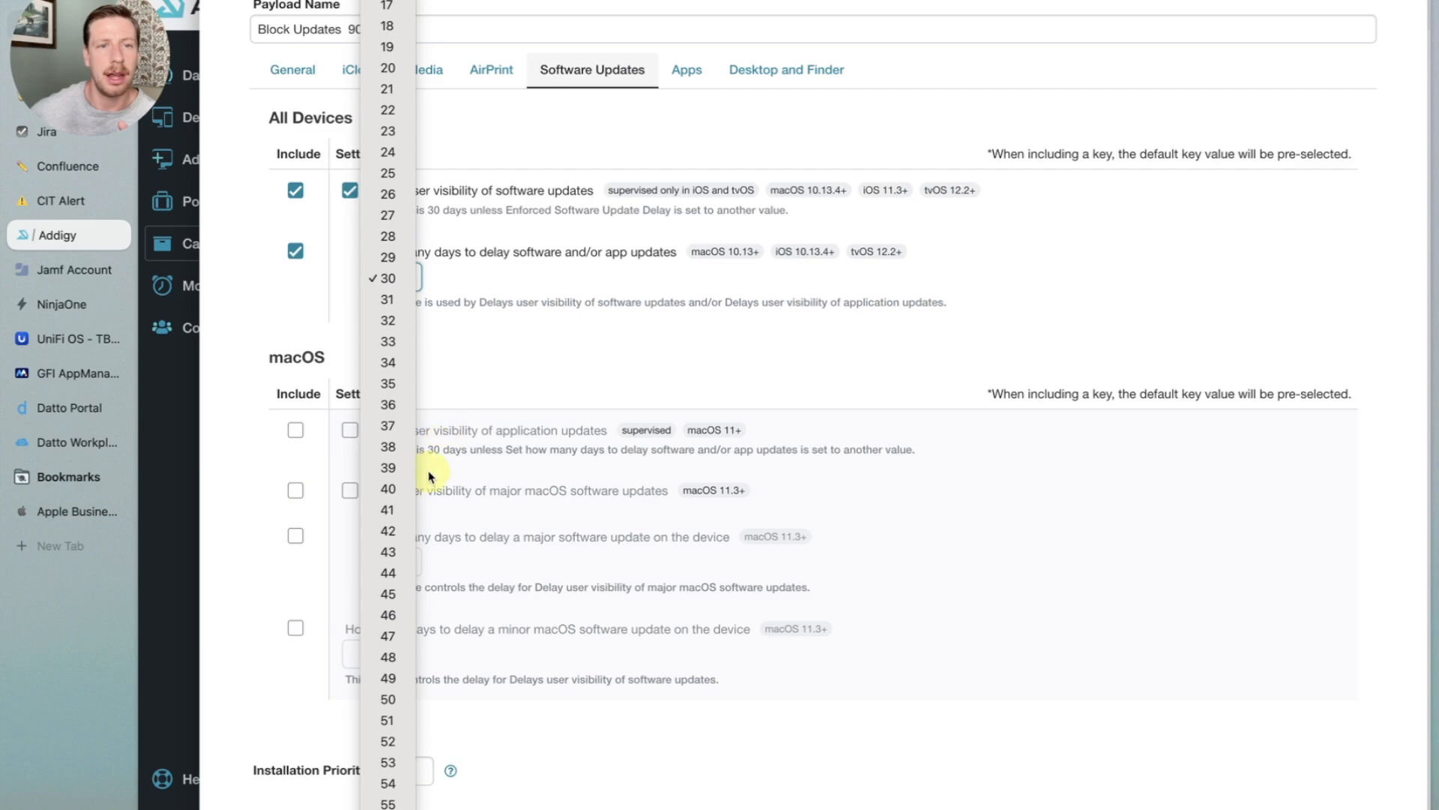
scroll(397, 514, "down", 4)
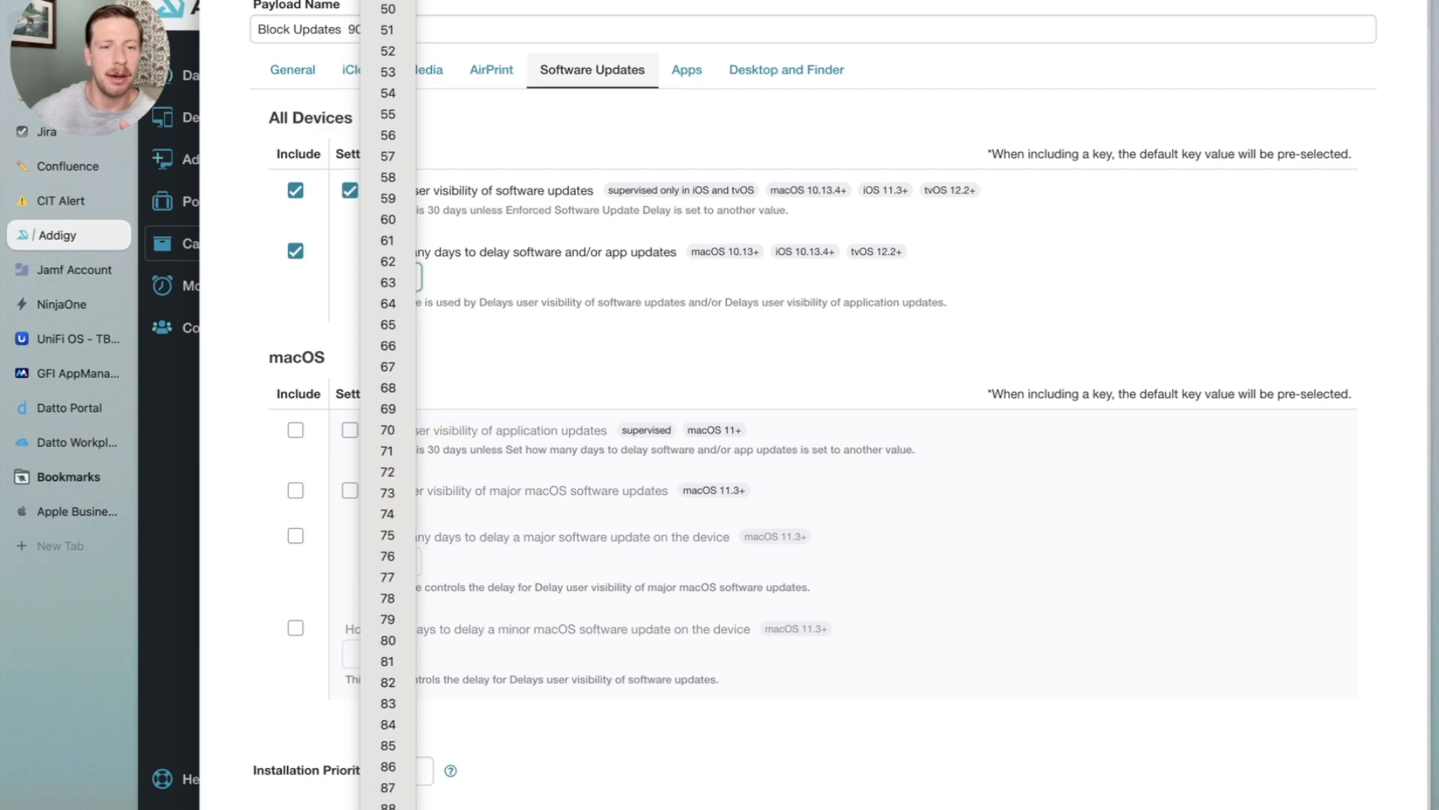
left_click(401, 808)
left_click(515, 313)
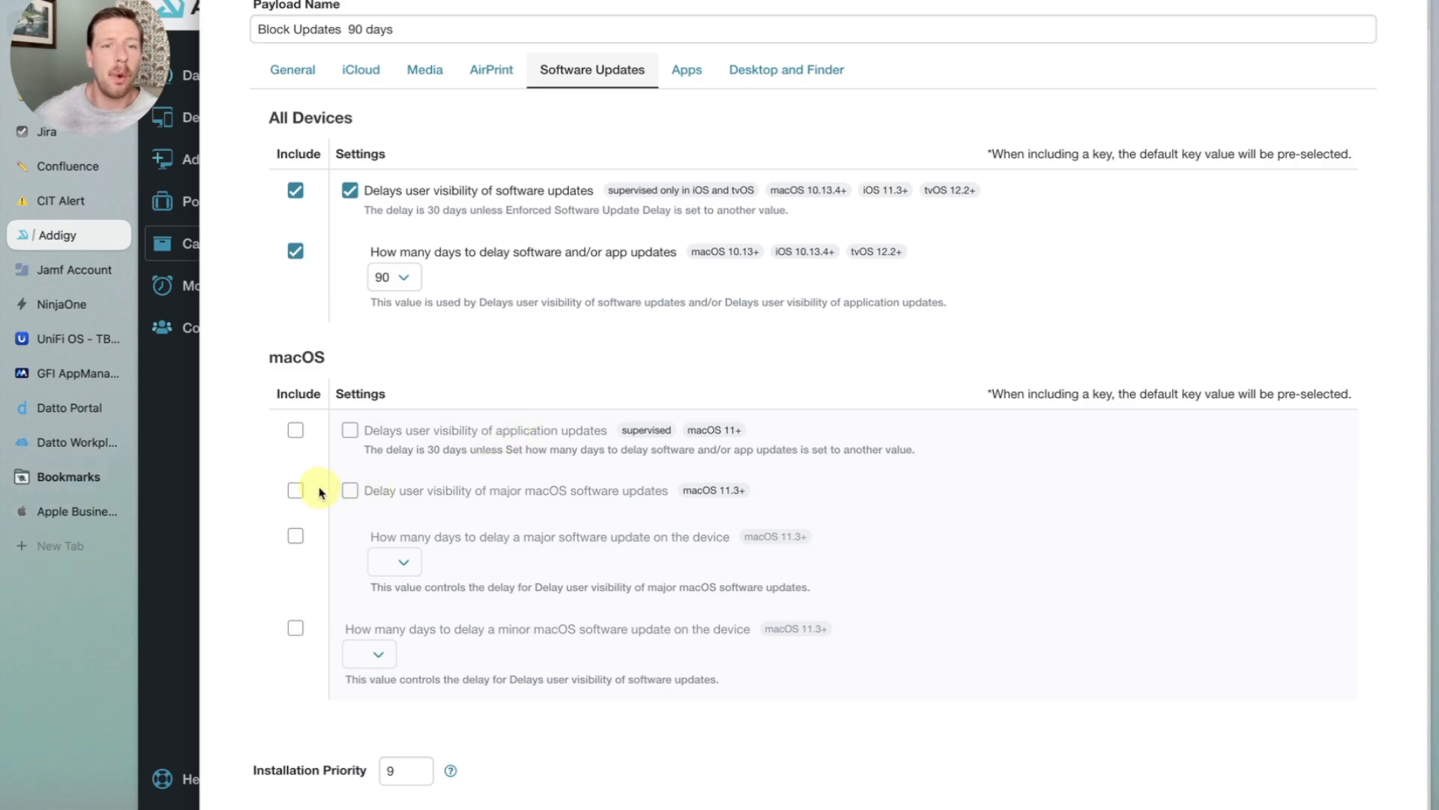
- Include delaying major macOS software updates and set the major update delay to 90 days
left_click(295, 491)
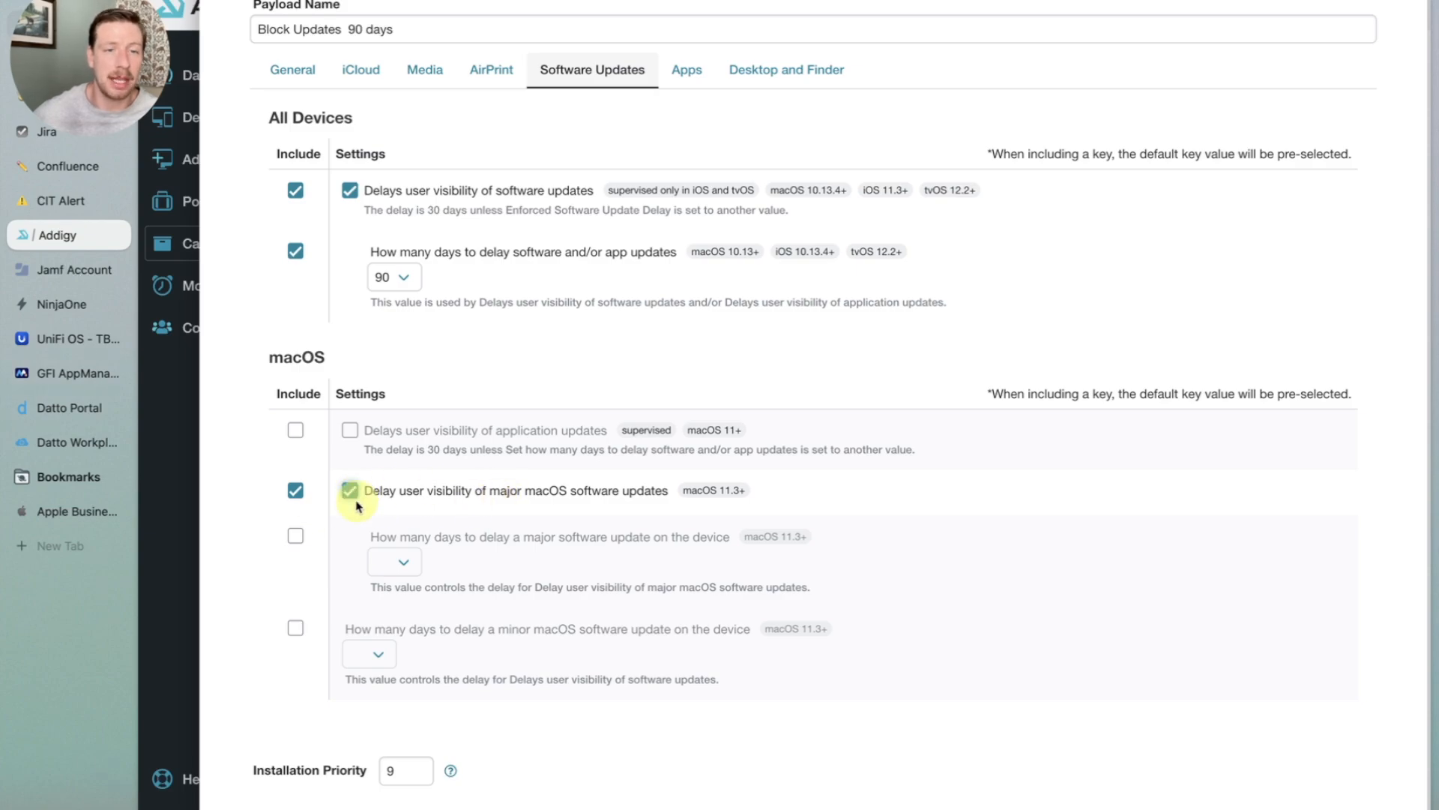
left_click(295, 536)
left_click(382, 566)
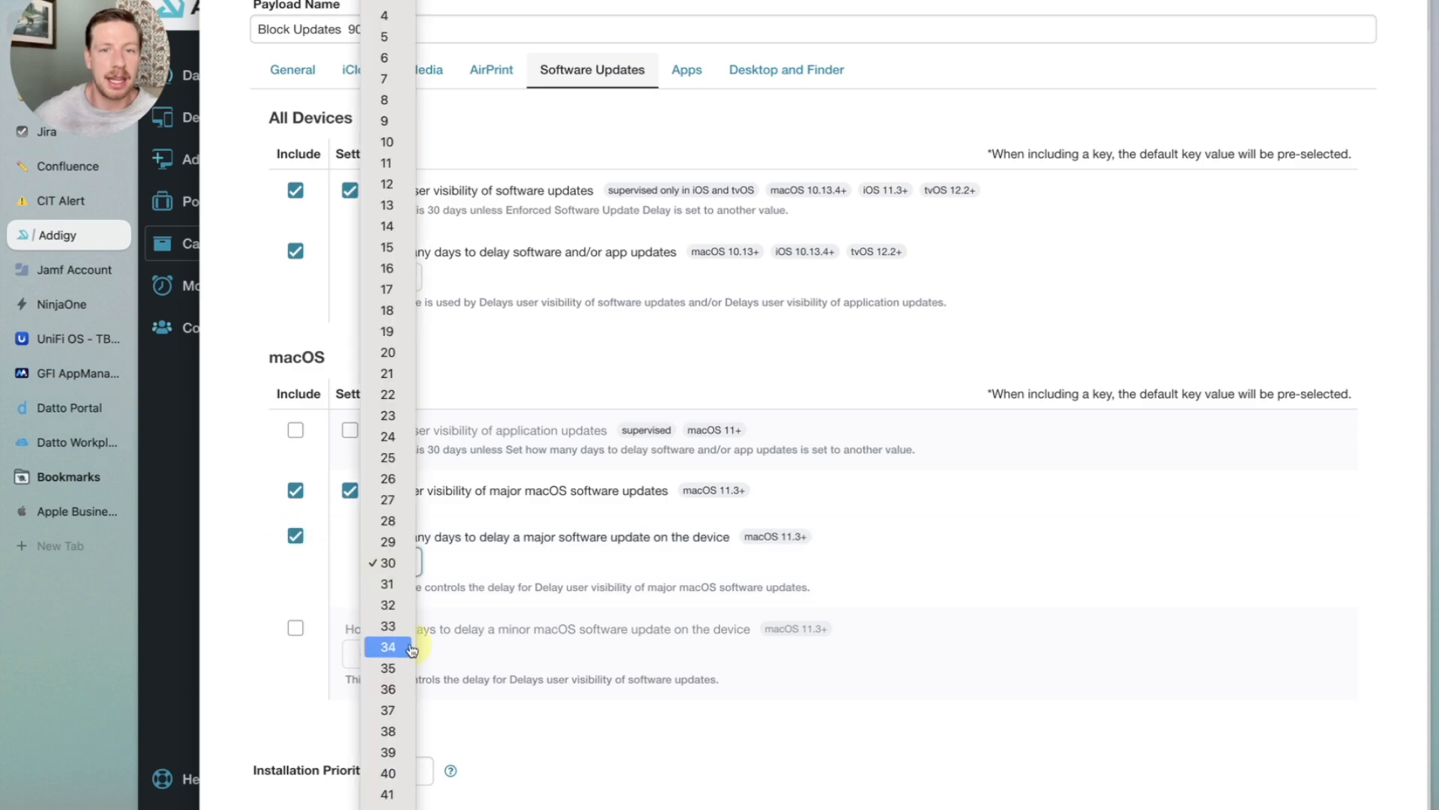
scroll(386, 671, "down", 5)
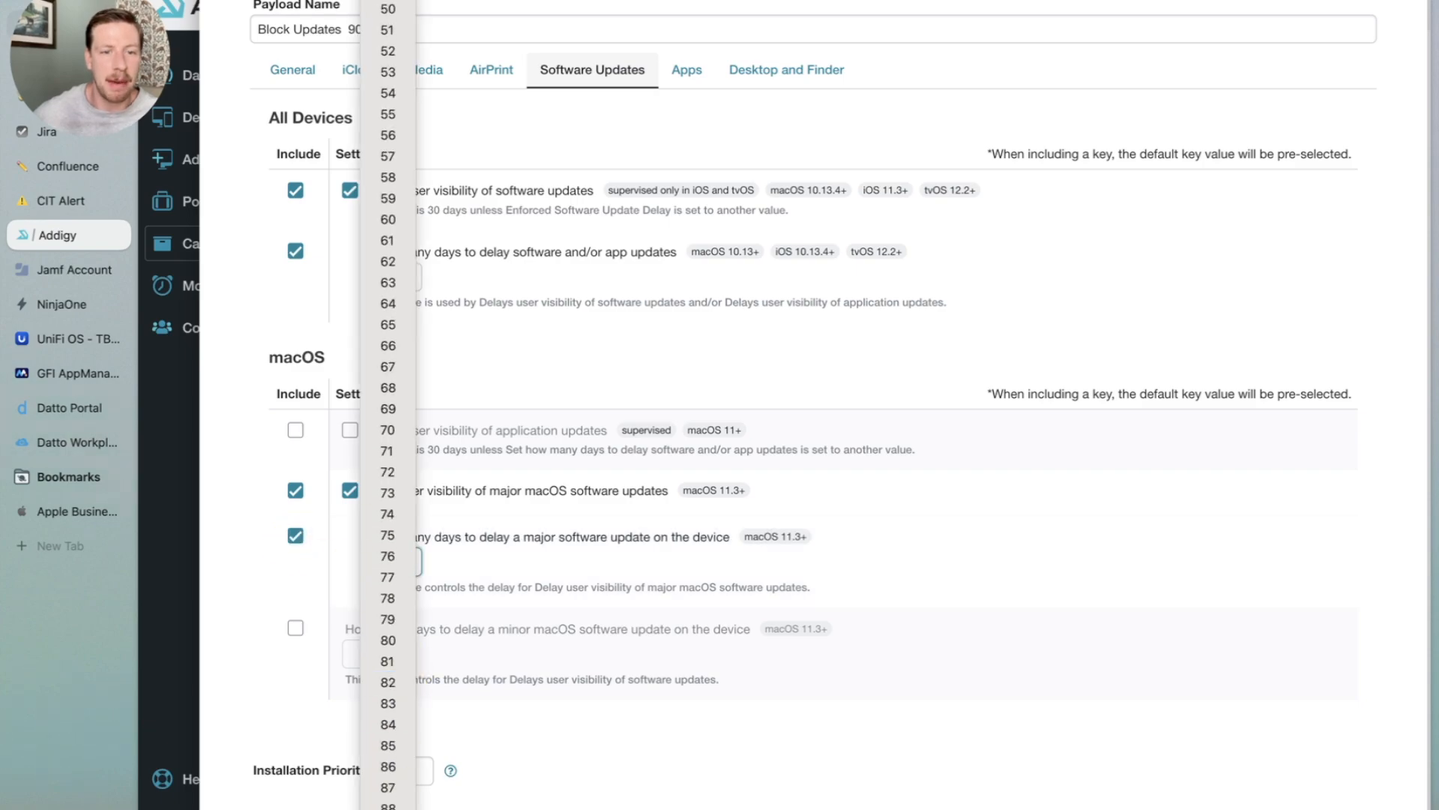
left_click(397, 809)
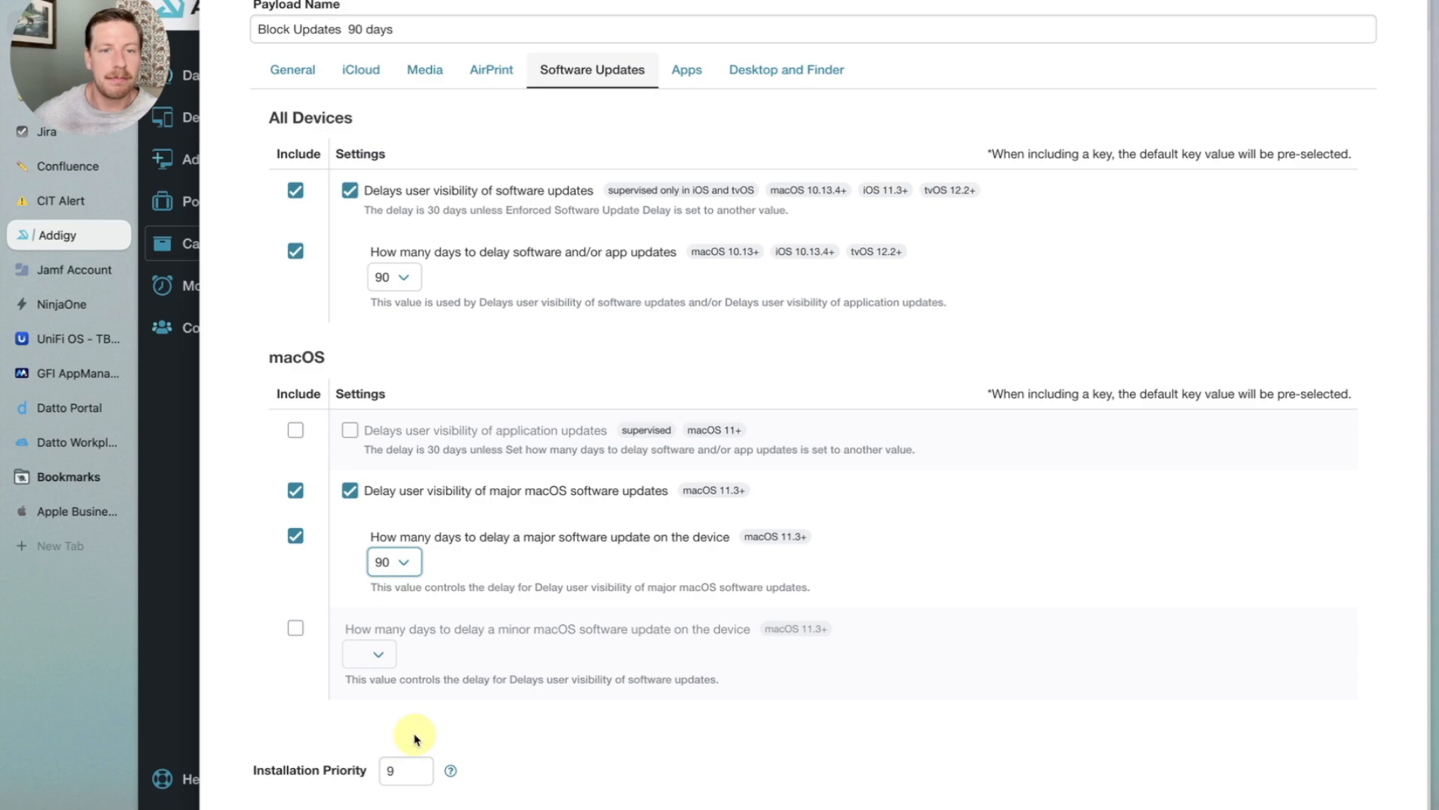
- Include the minor macOS software update delay and choose 7 days
left_click(295, 628)
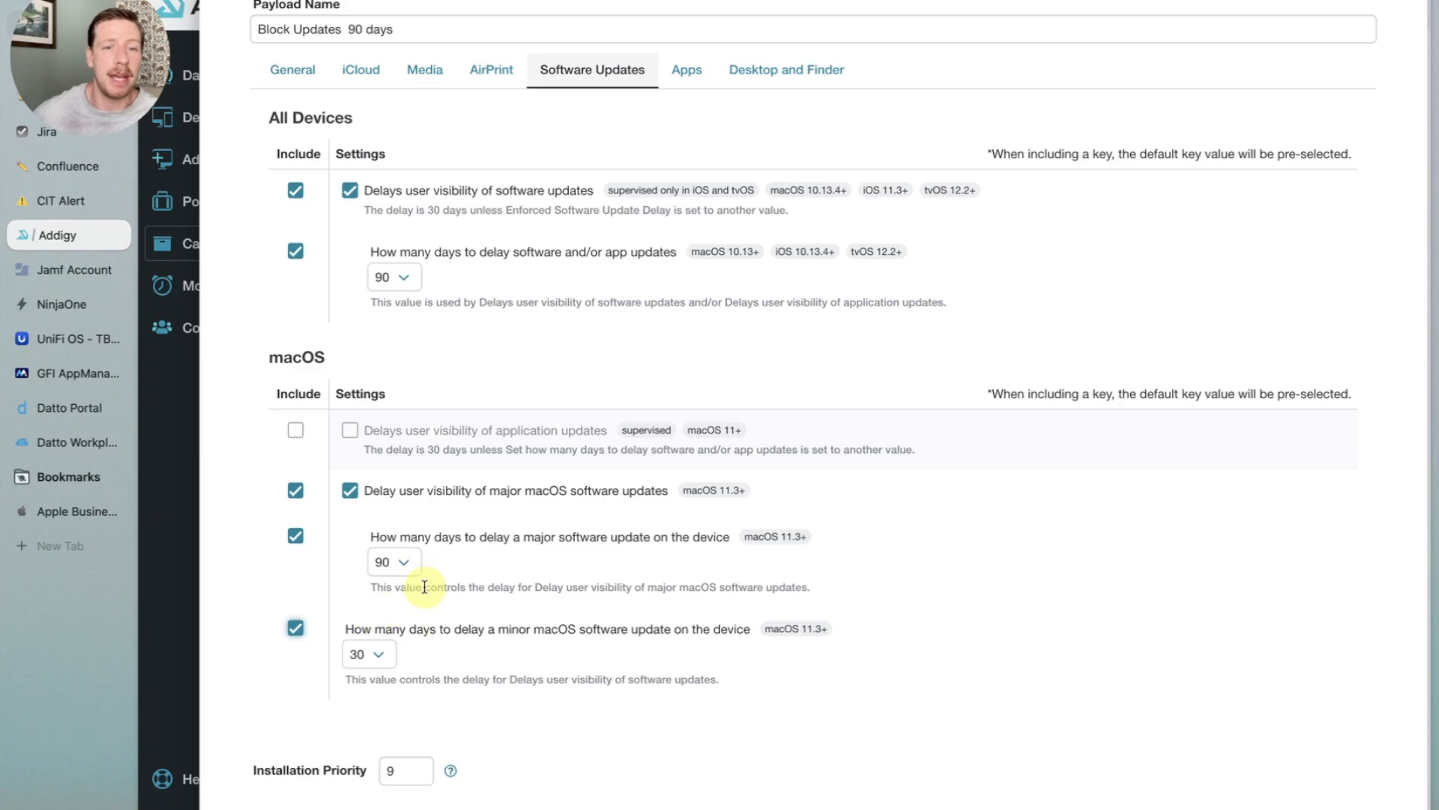
left_click(361, 655)
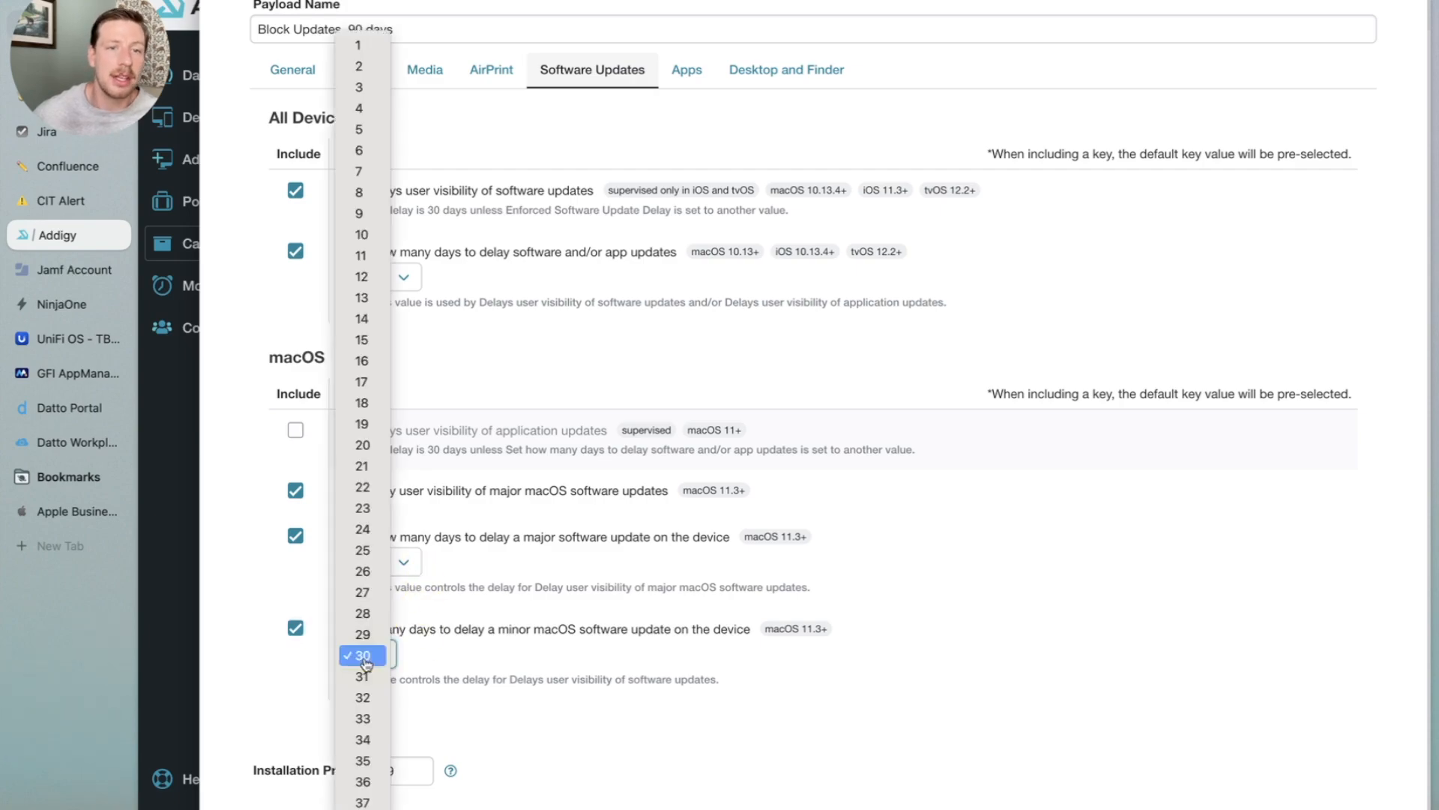
left_click(361, 172)
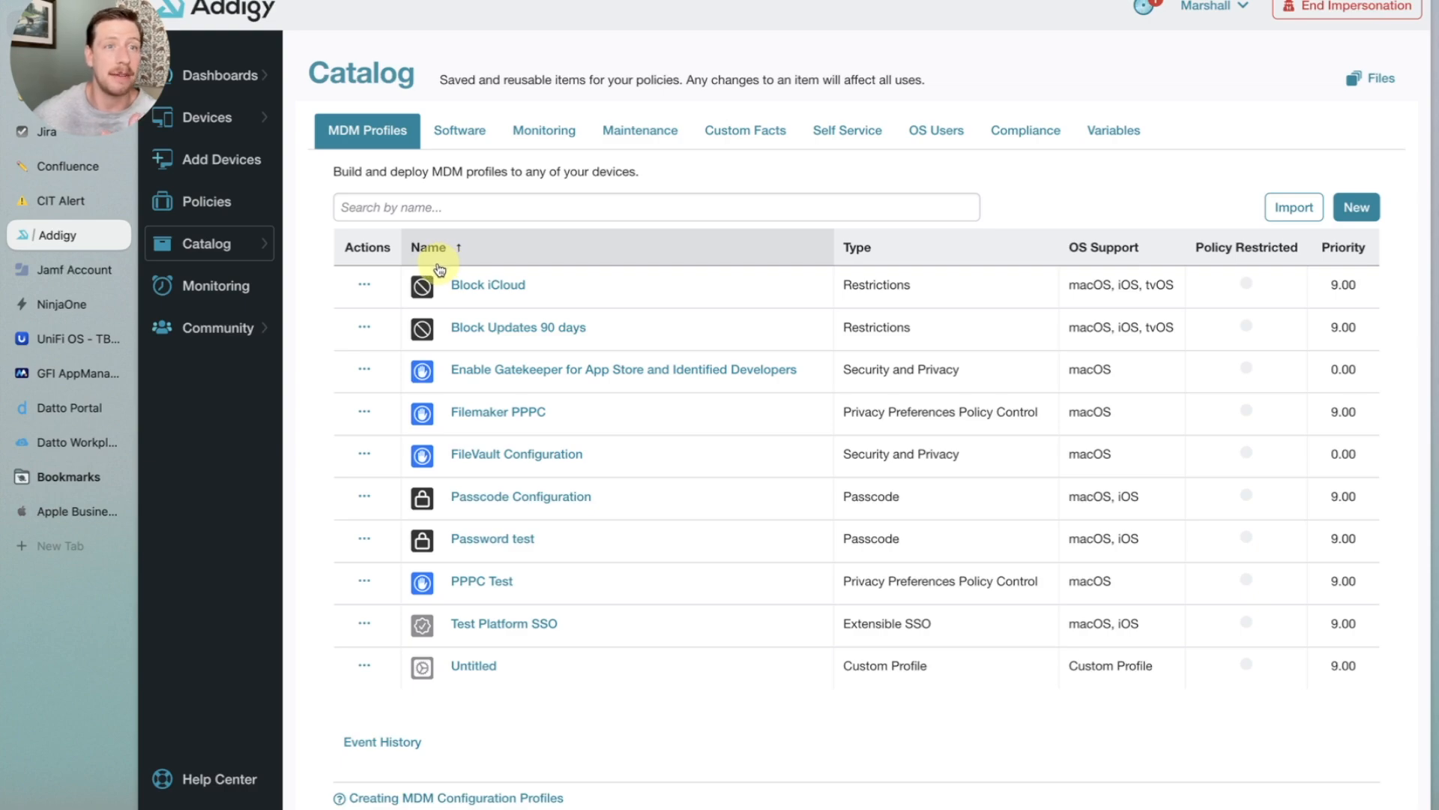
- Search the catalog's public software library for block
left_click(479, 143)
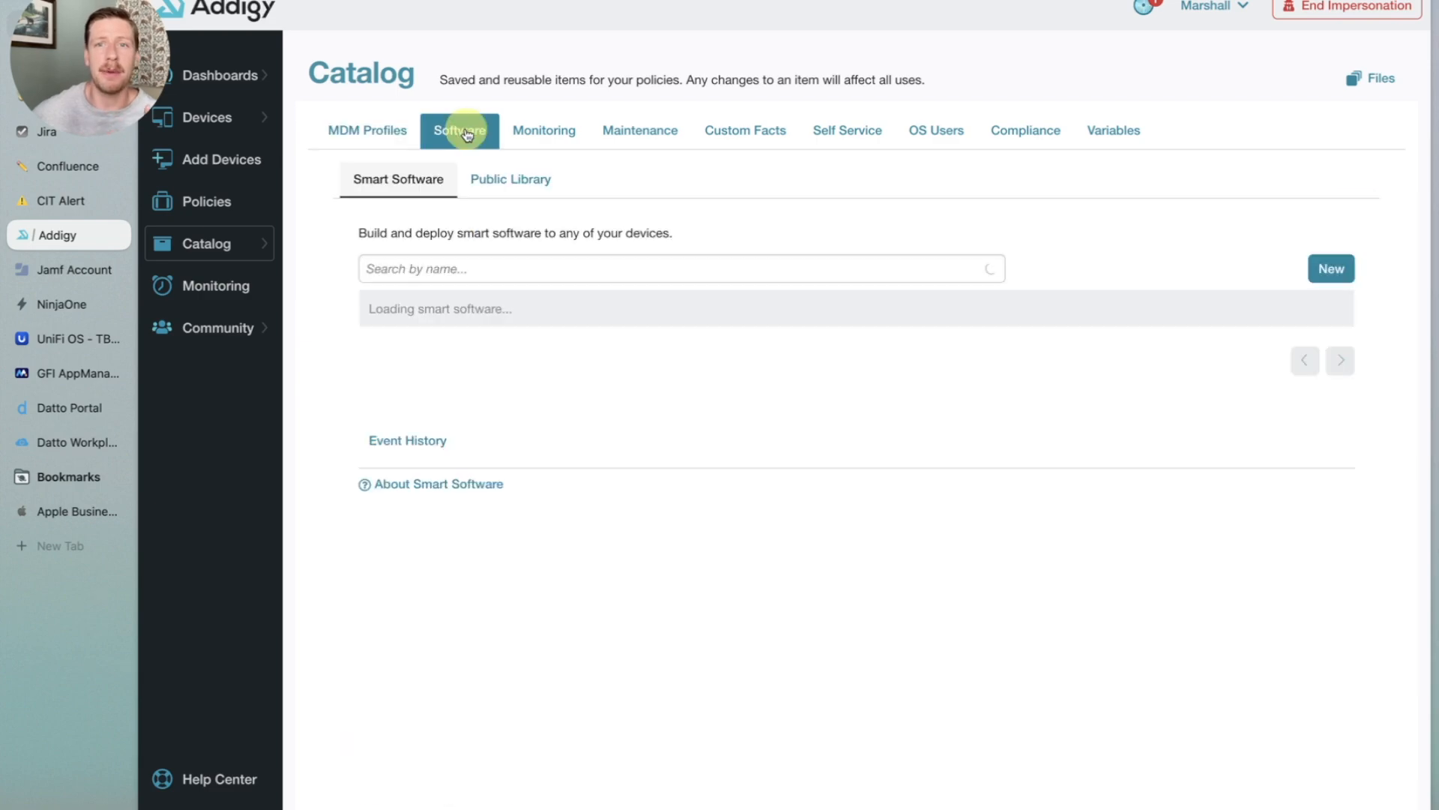
left_click(513, 187)
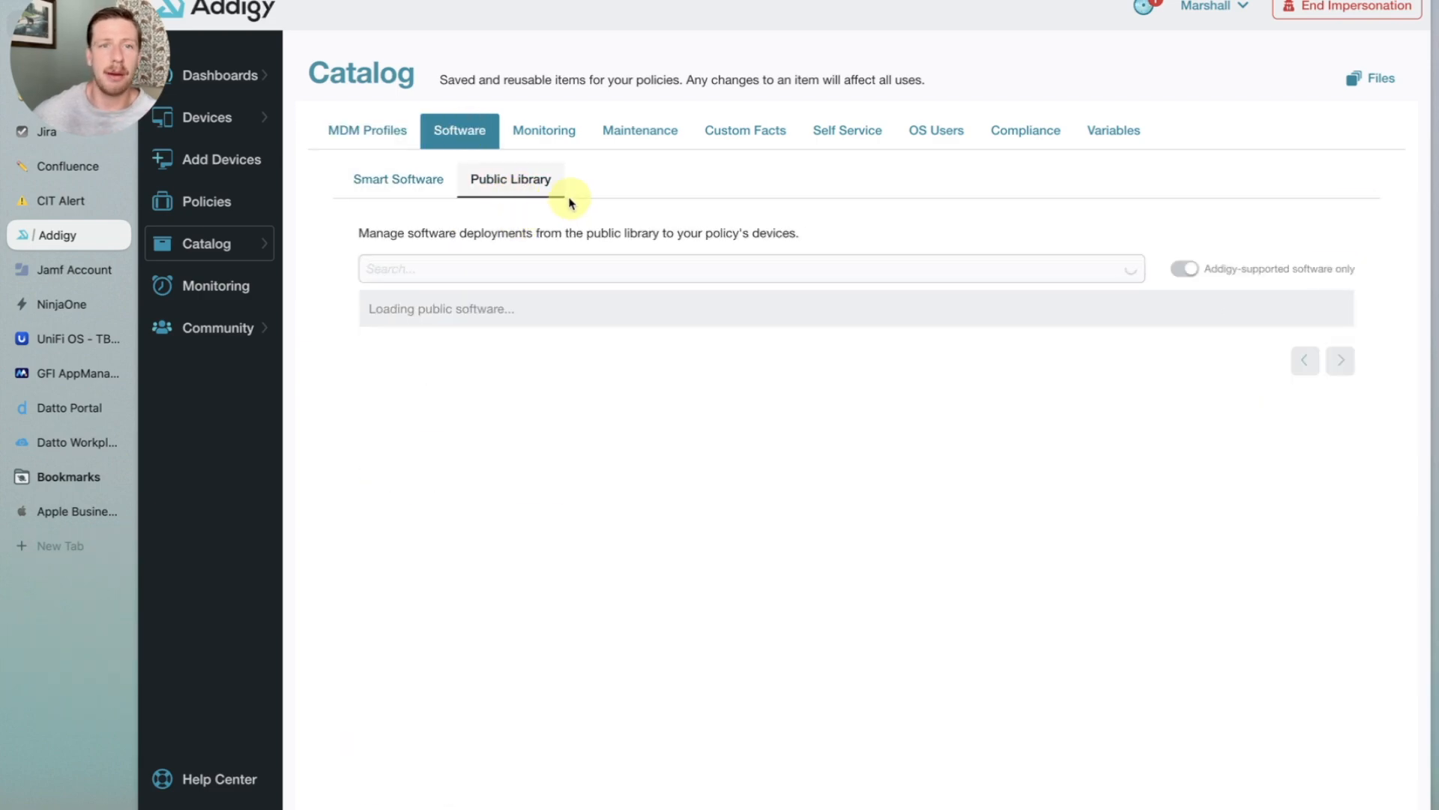
left_click(495, 266)
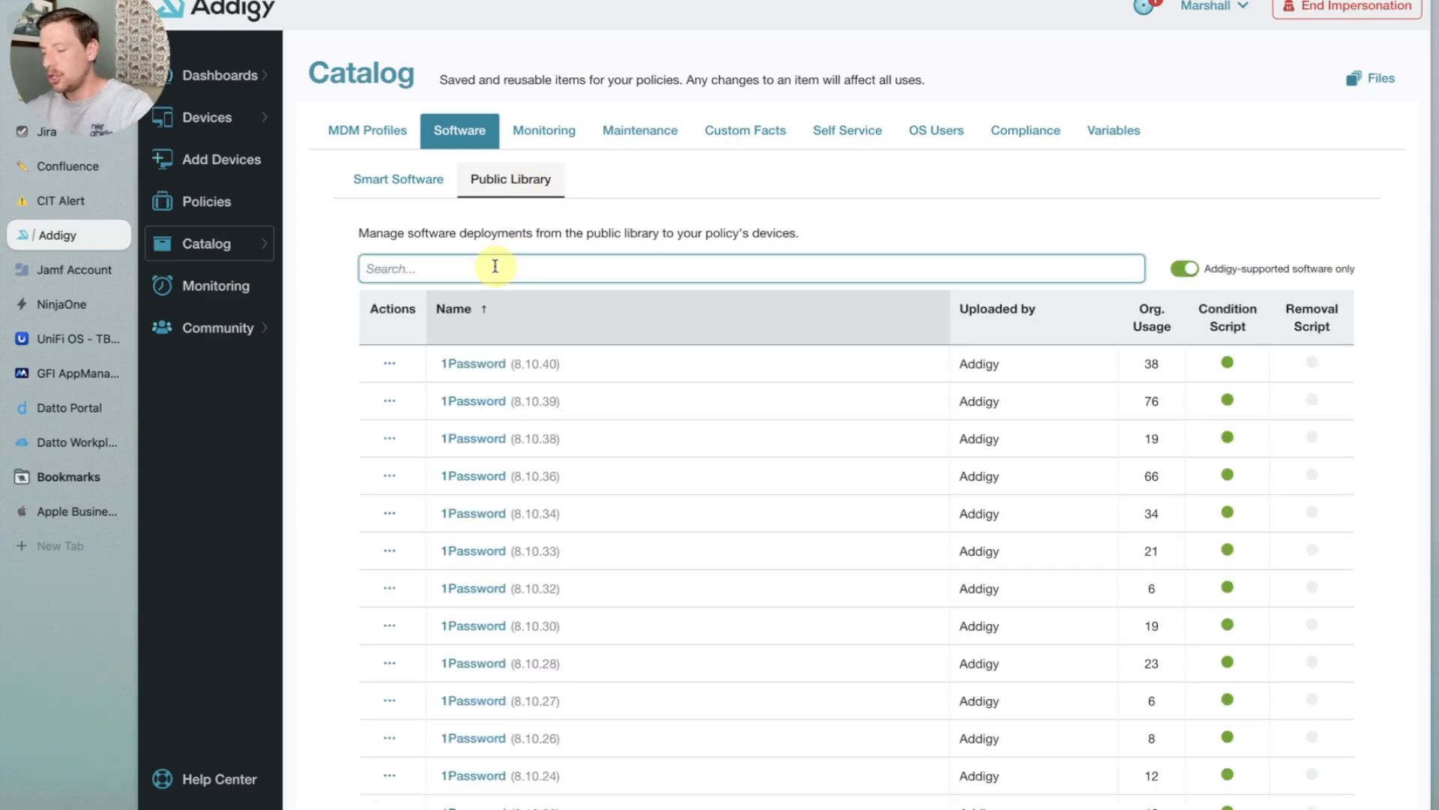
type("block")
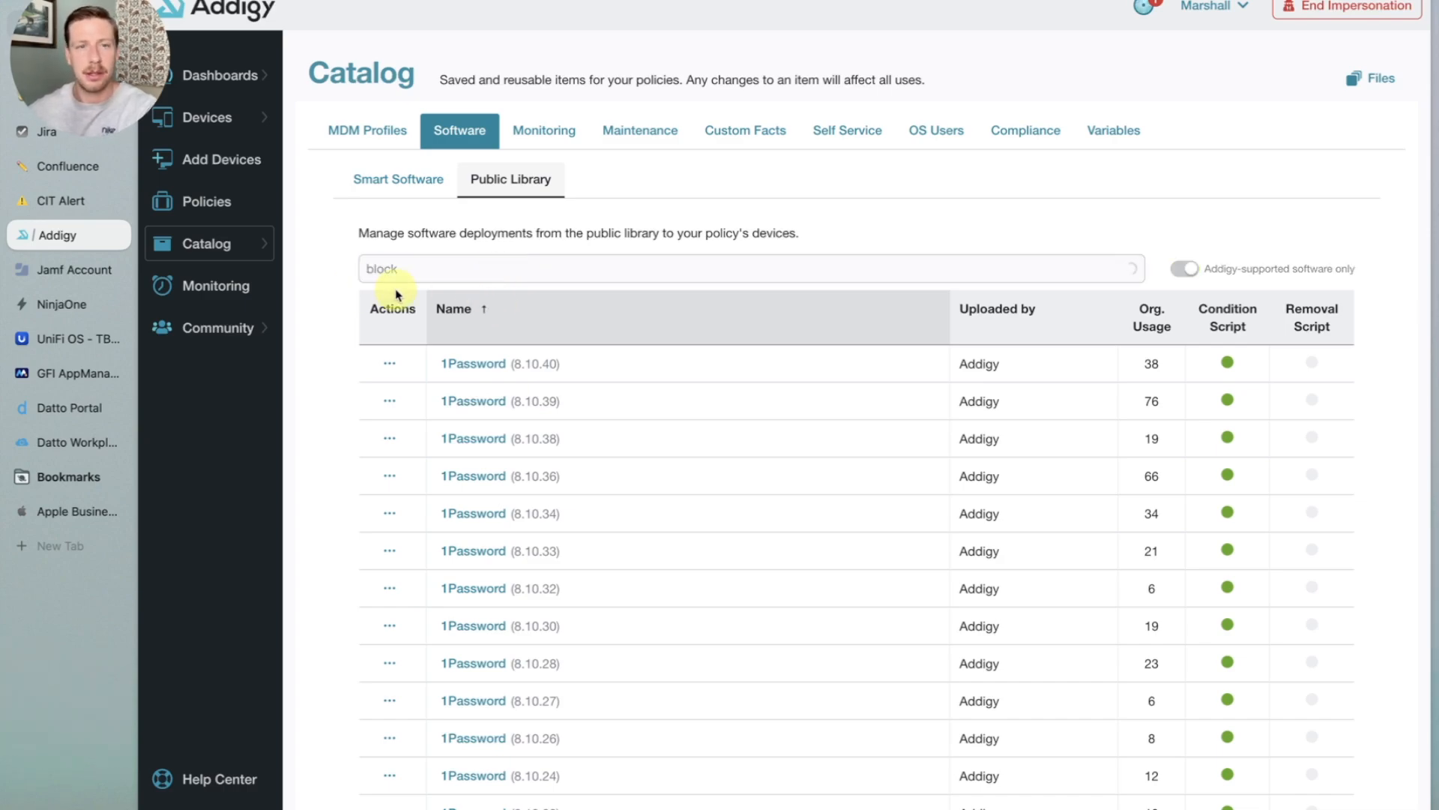
- Open the Block Install macOS Sequoia (15.0.1) details and read through its installation script
scroll(398, 295, "down", 2)
scroll(397, 295, "down", 2)
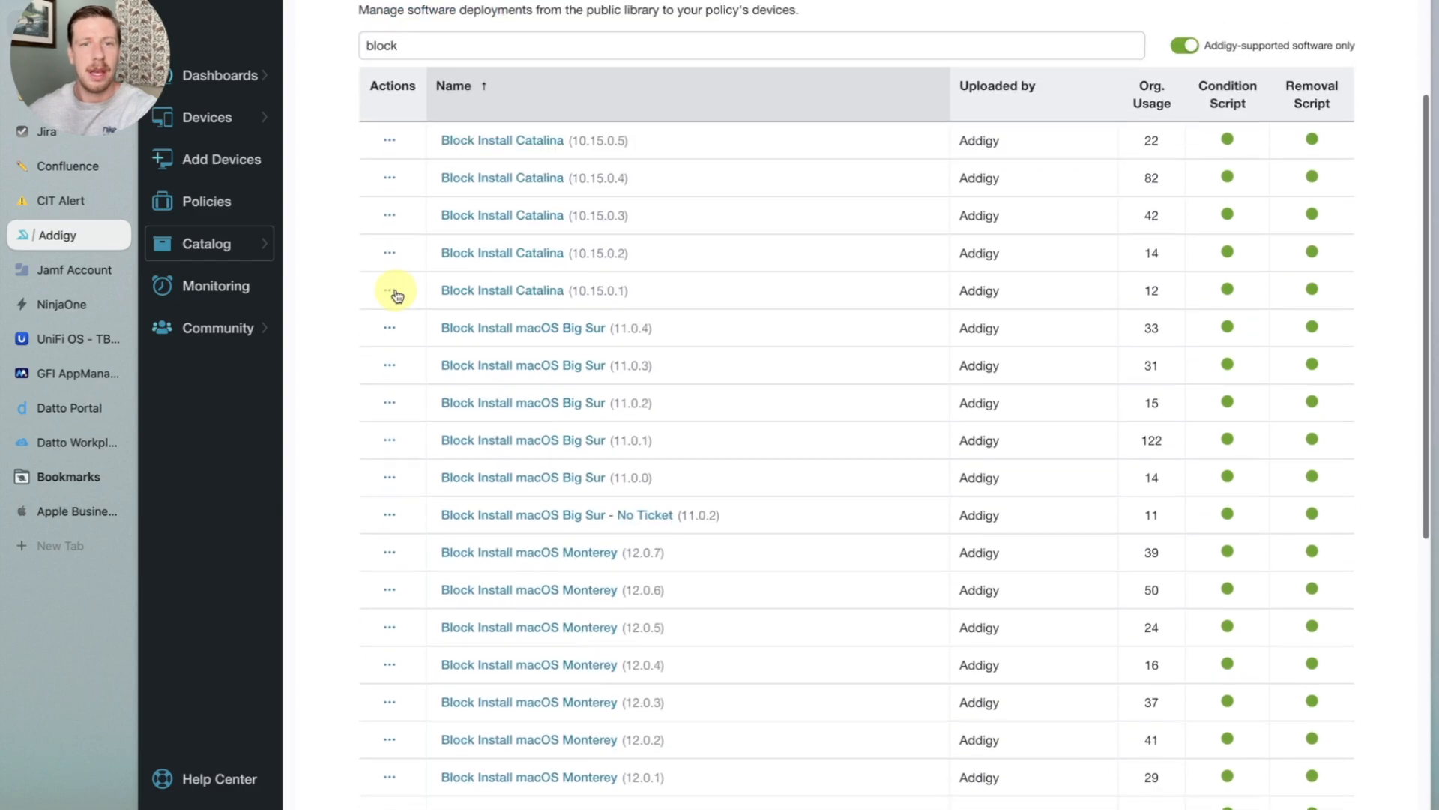
scroll(397, 295, "down", 2)
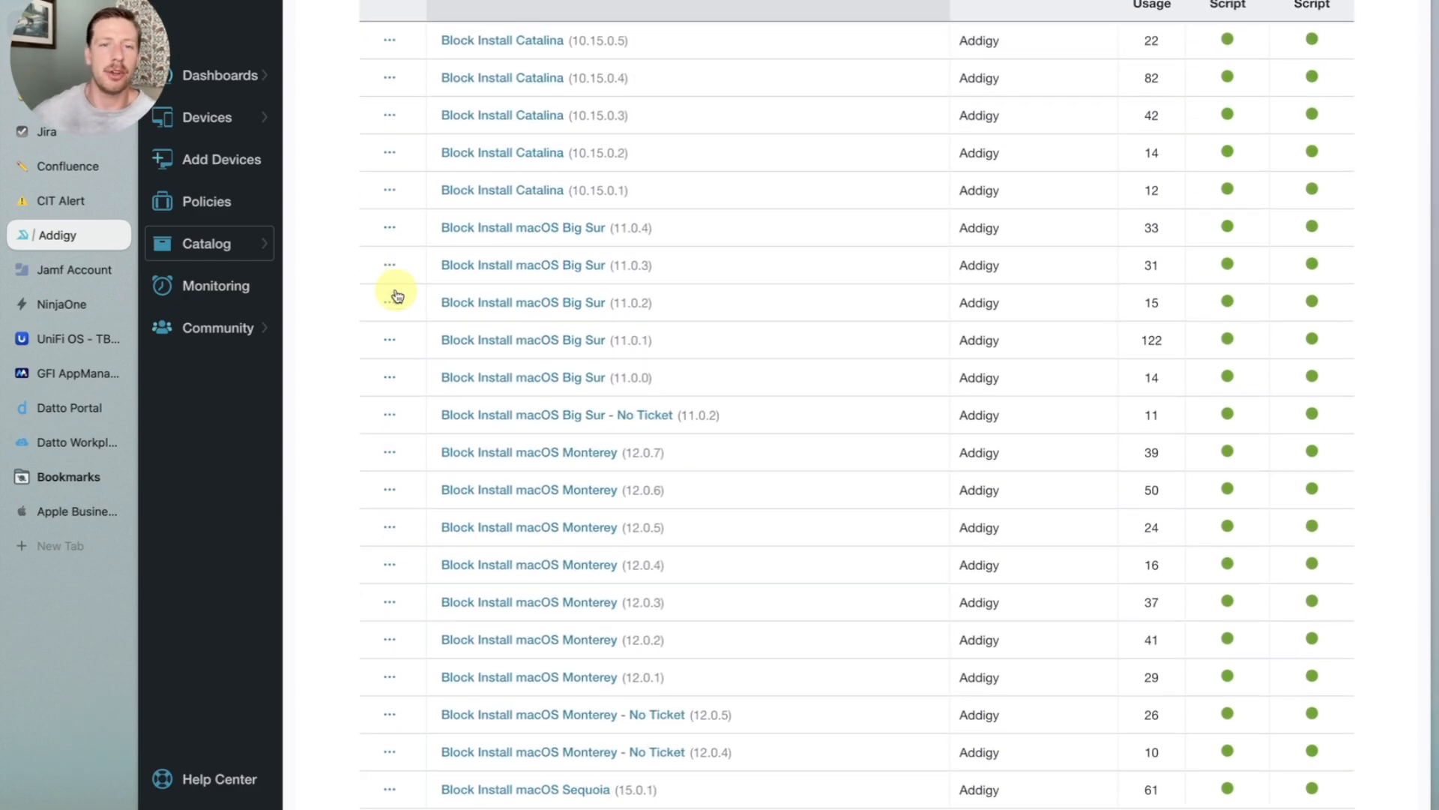
scroll(398, 294, "down", 4)
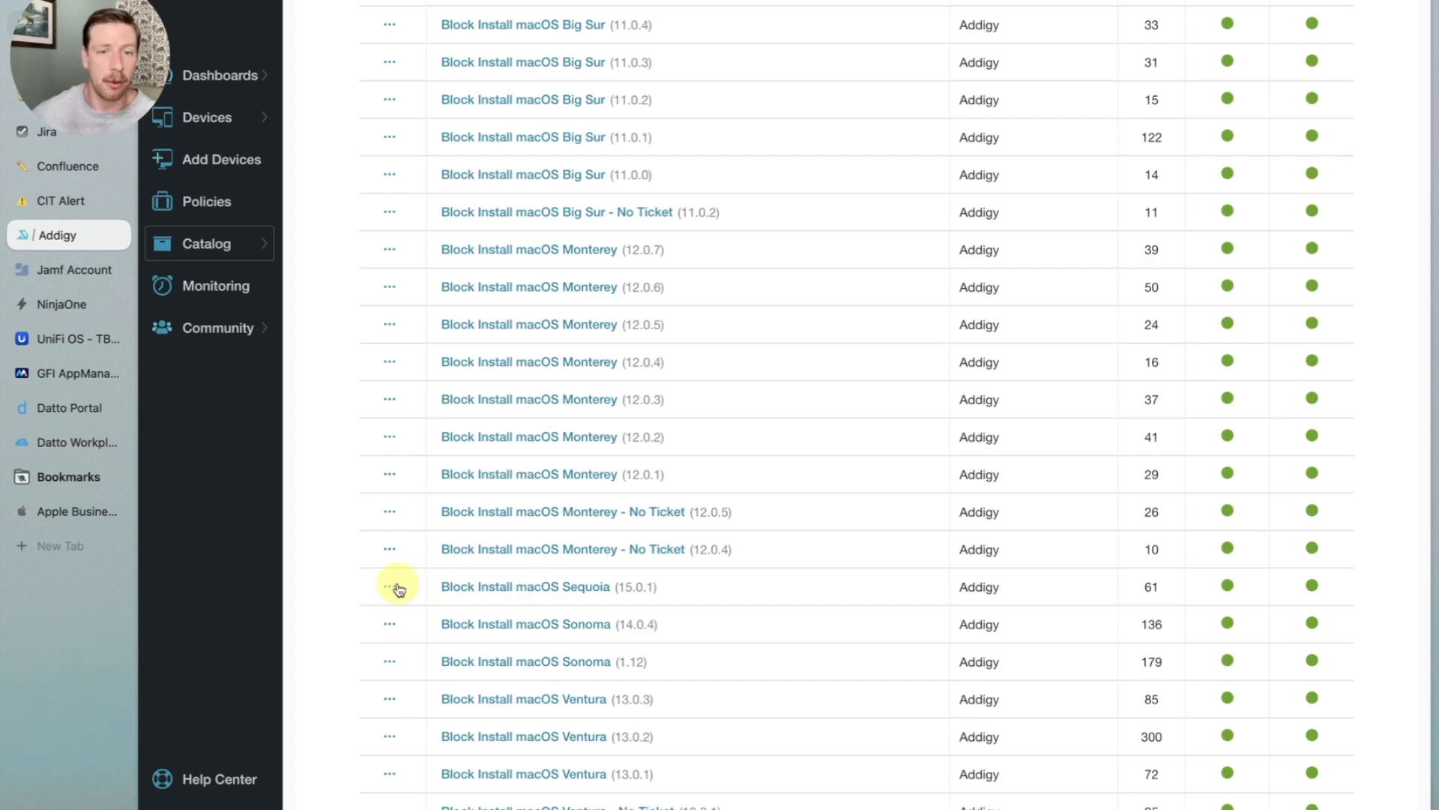
left_click(471, 590)
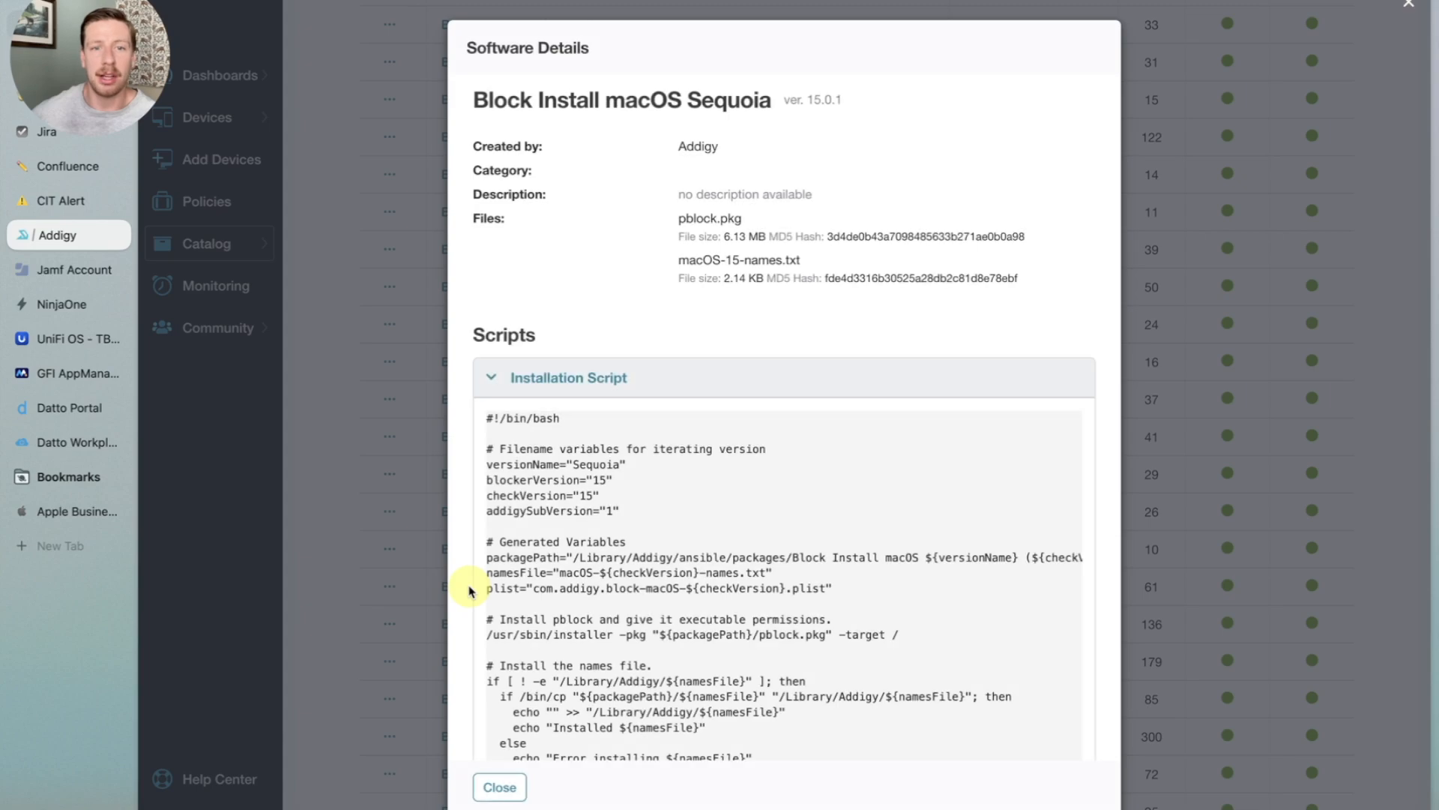
scroll(611, 499, "down", 3)
scroll(601, 585, "down", 5)
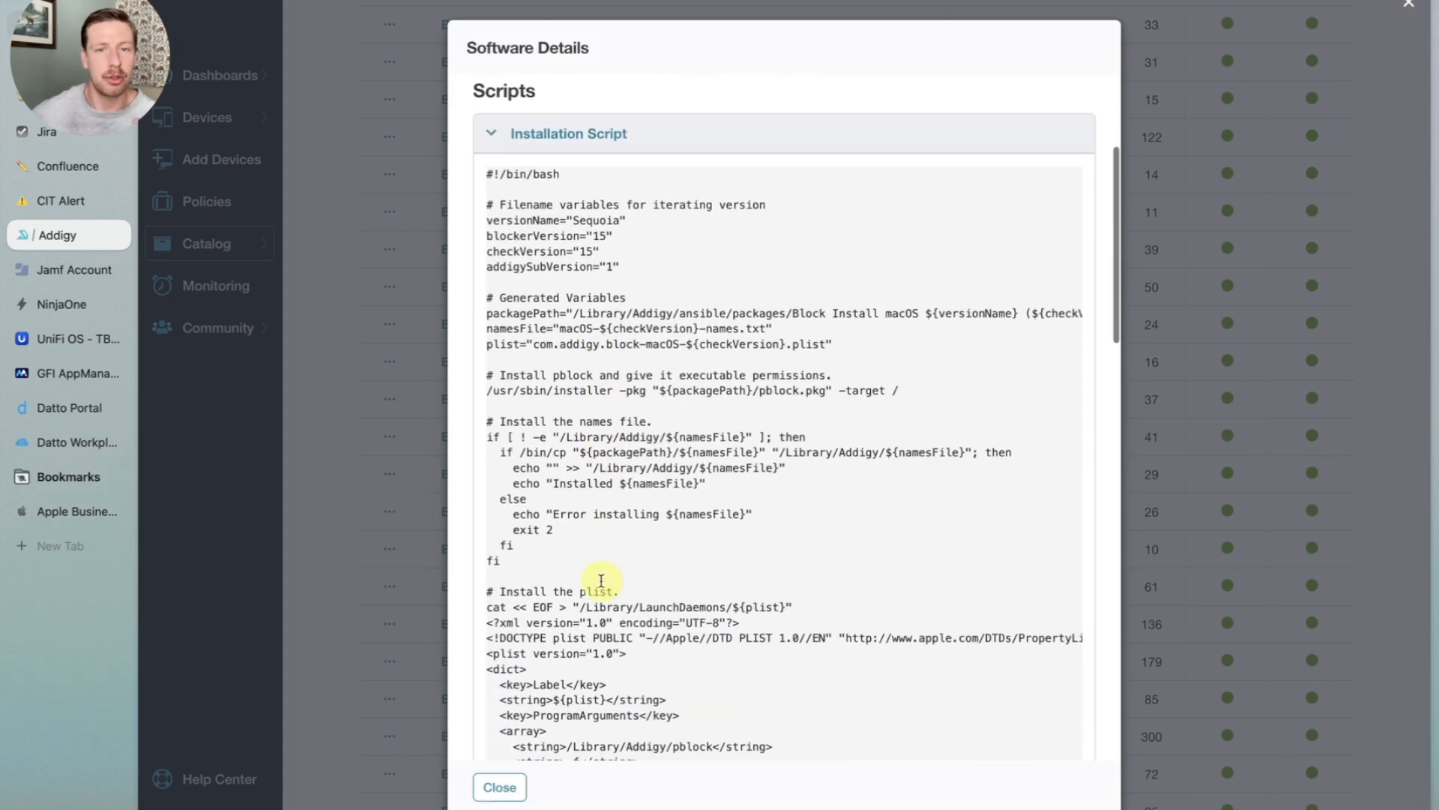
scroll(601, 581, "down", 2)
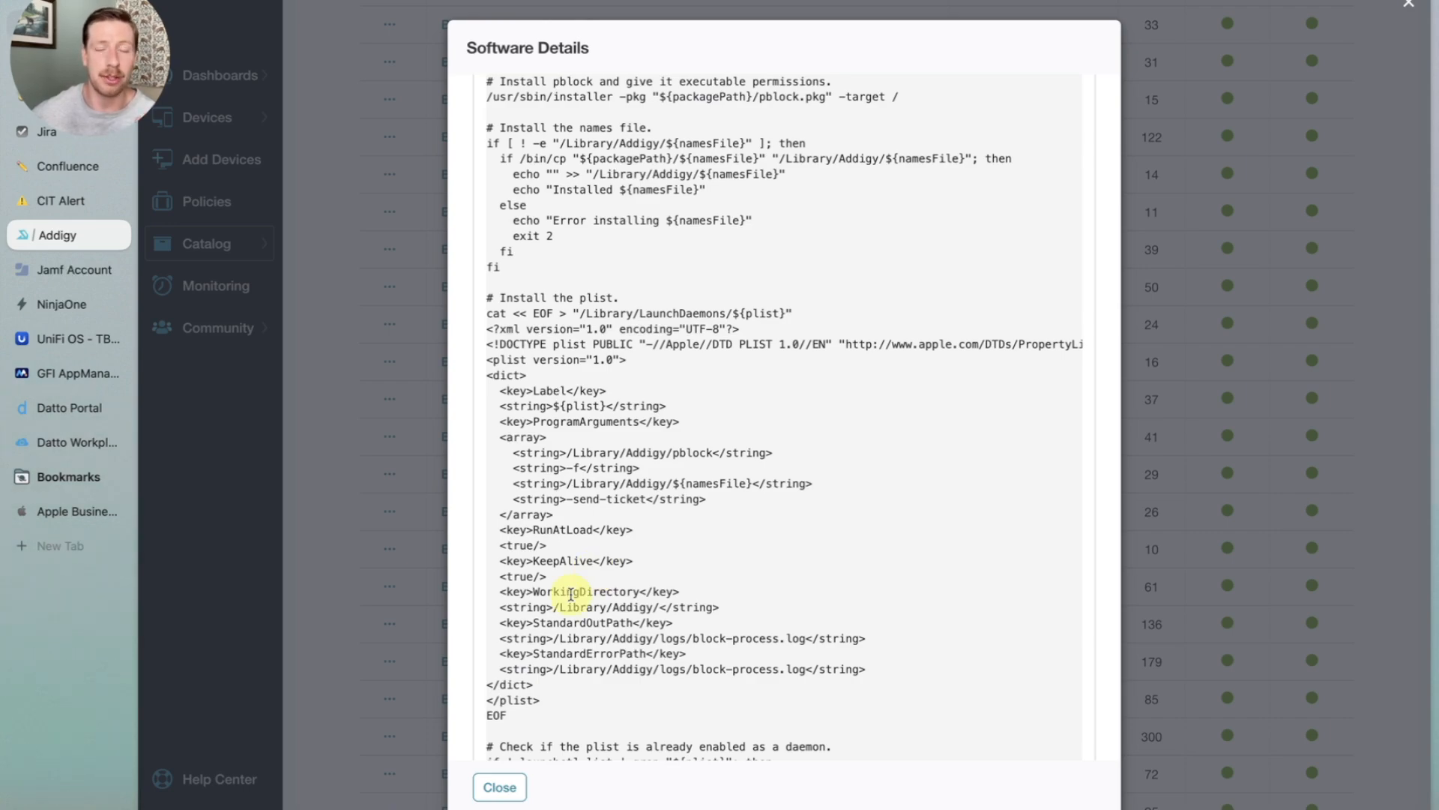
scroll(571, 594, "down", 12)
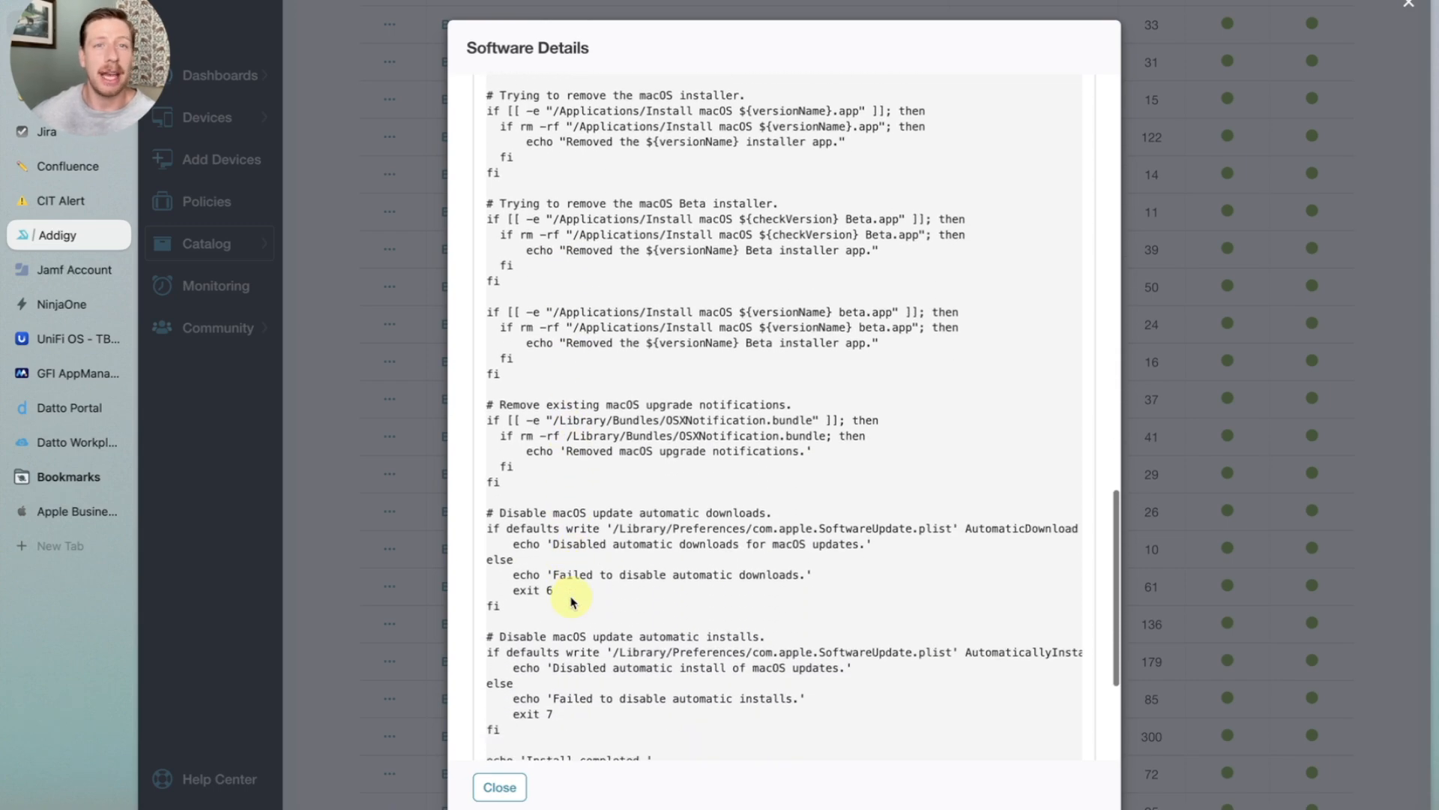
scroll(571, 600, "down", 2)
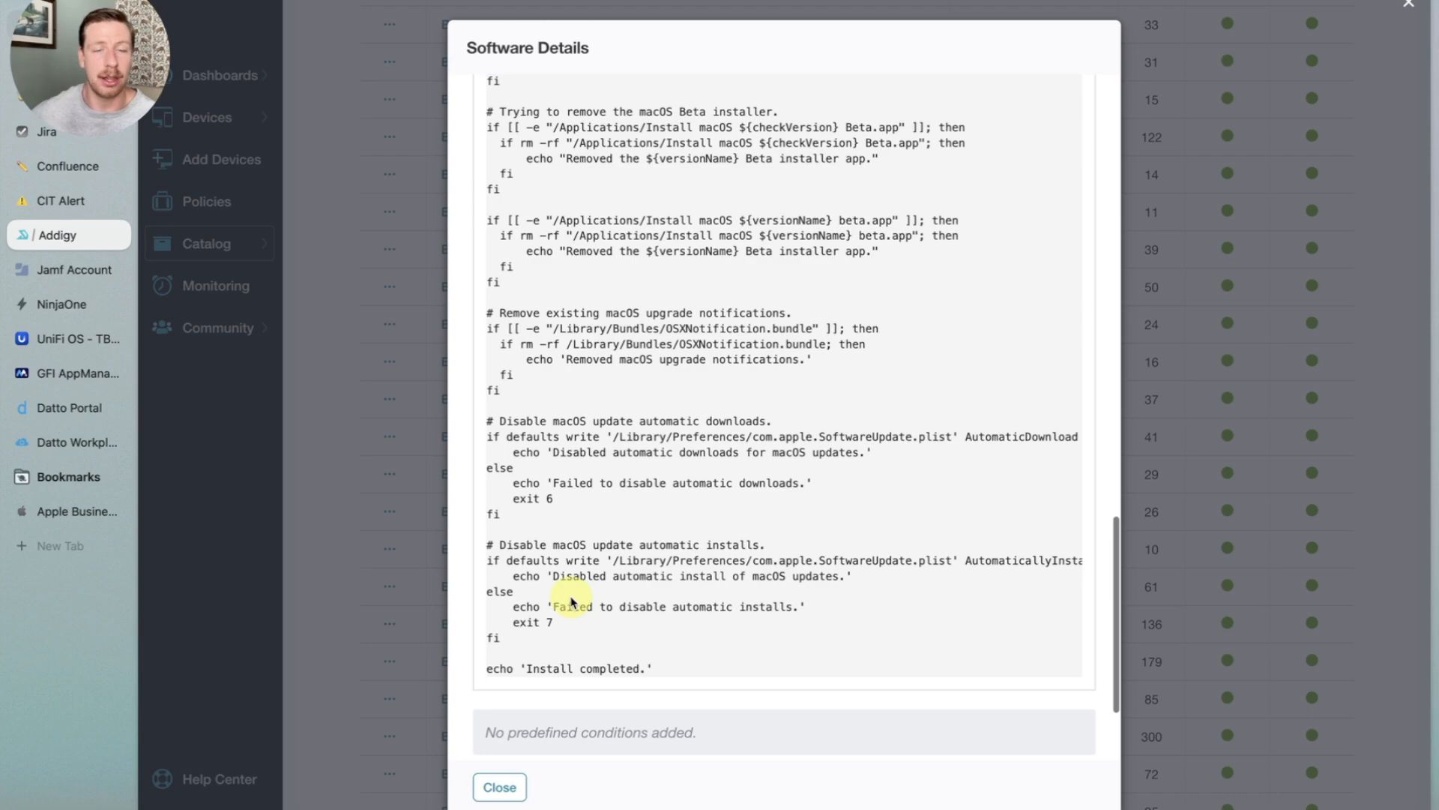
scroll(571, 600, "down", 1)
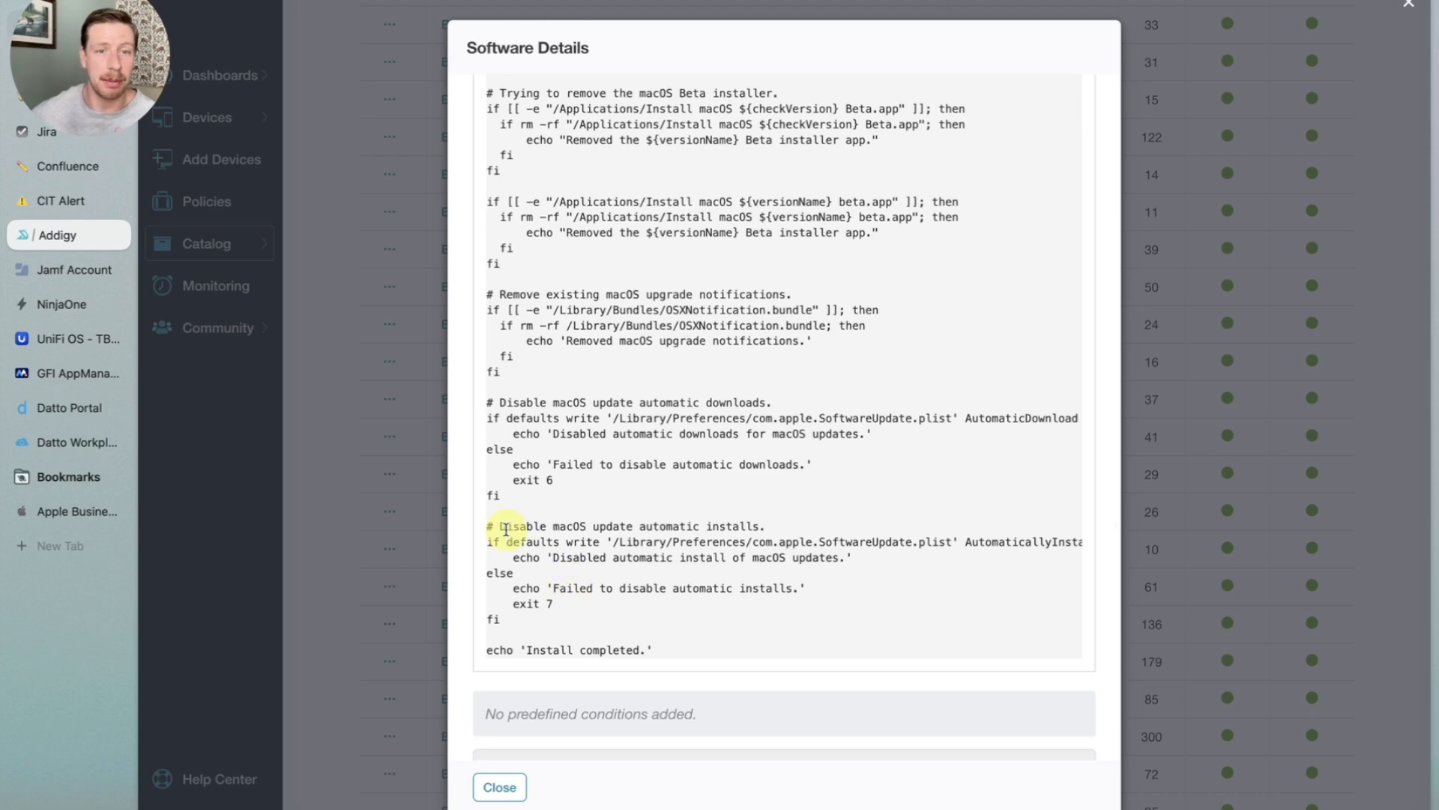
left_click(412, 563)
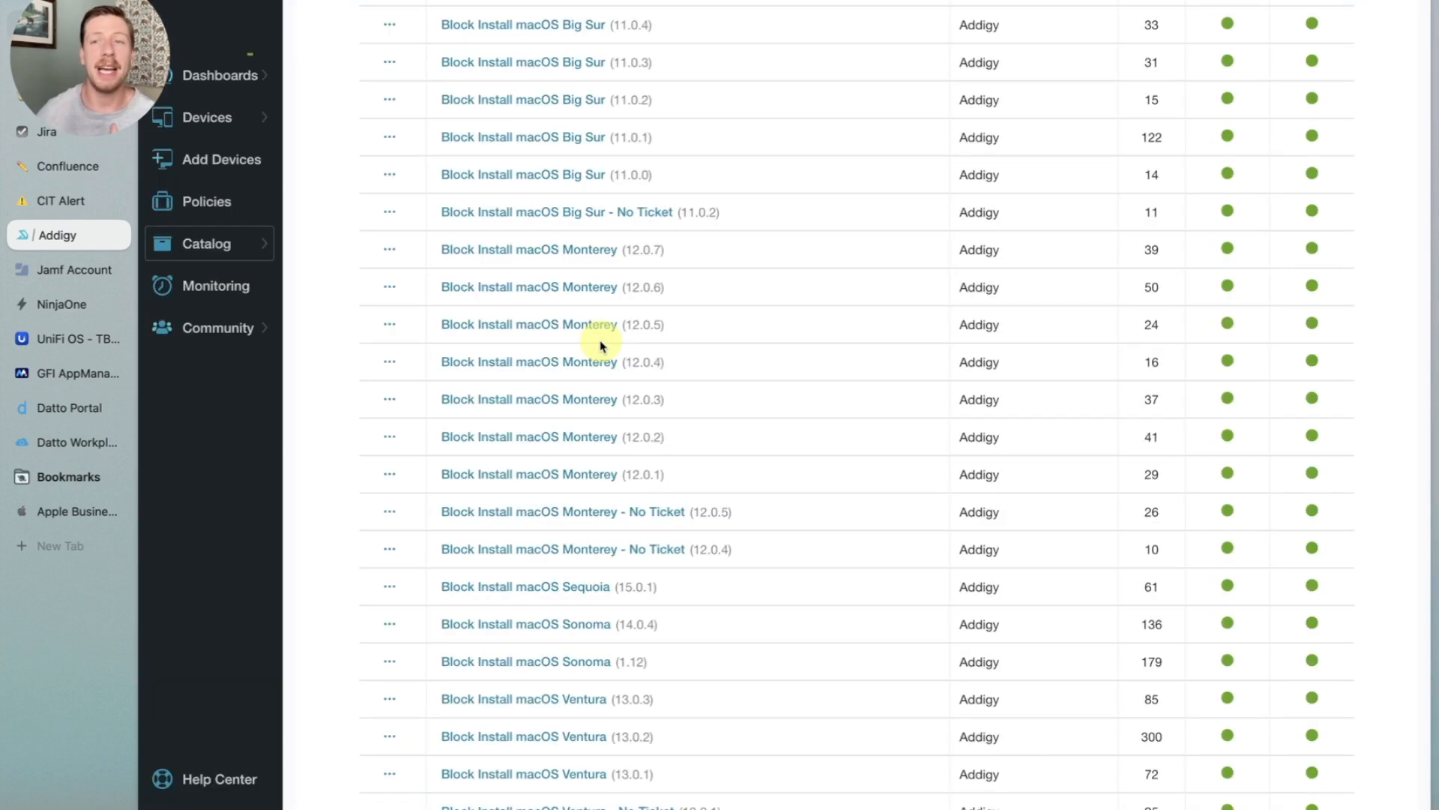